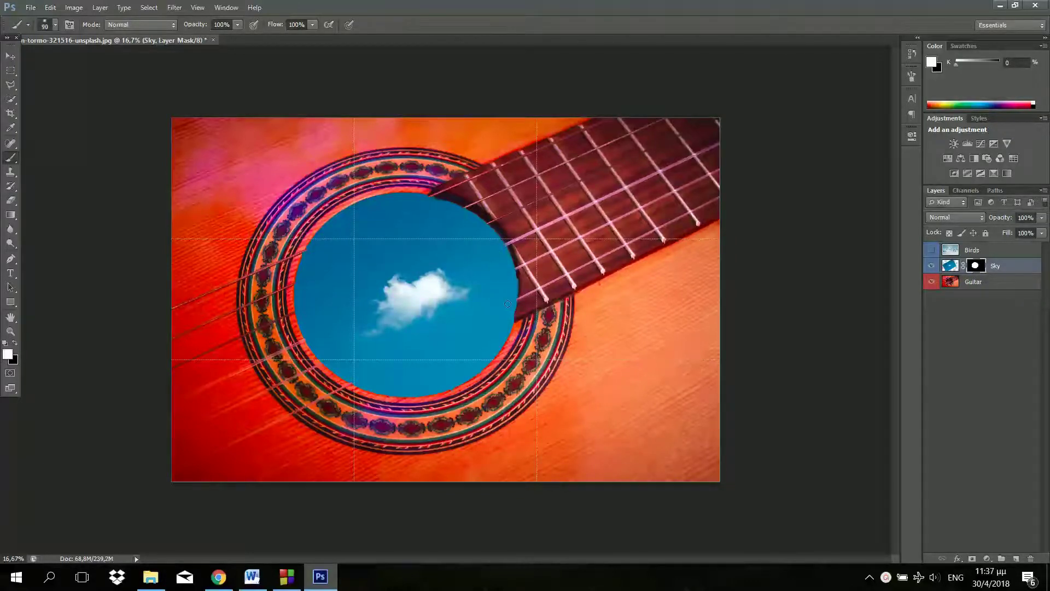
Step: Make the Birds photo layer visible and switch to the Rectangular Marquee tool
{"action": "left_click", "coordinate": [930, 249]}
{"action": "key", "text": "m"}
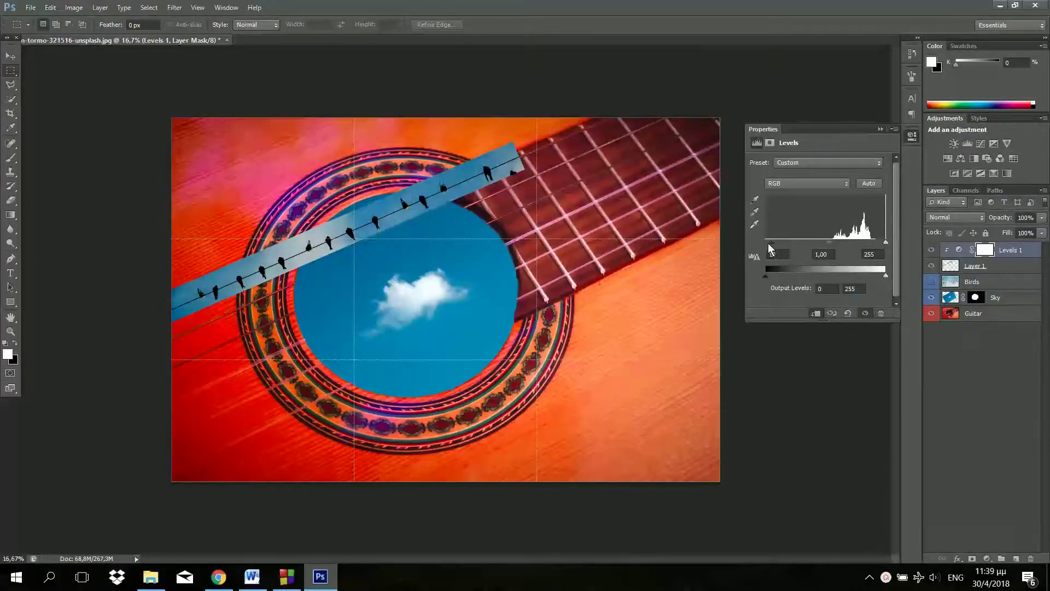
Step: Inspect the Birds photo and the Layer 2 bird strip by toggling layer visibility
{"action": "left_click", "coordinate": [932, 249], "text": "alt"}
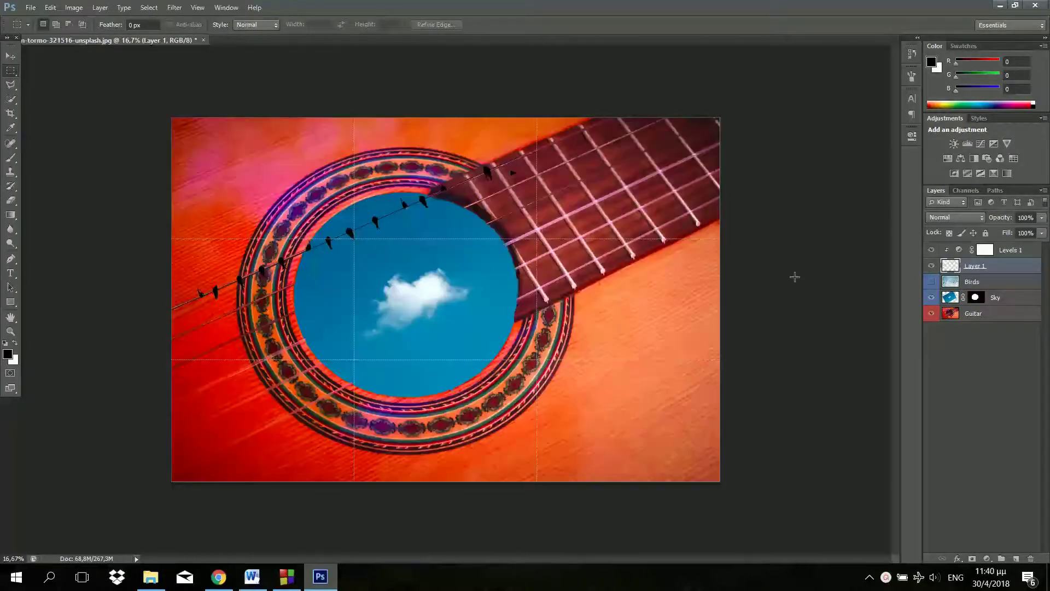
{"action": "left_click", "coordinate": [932, 282]}
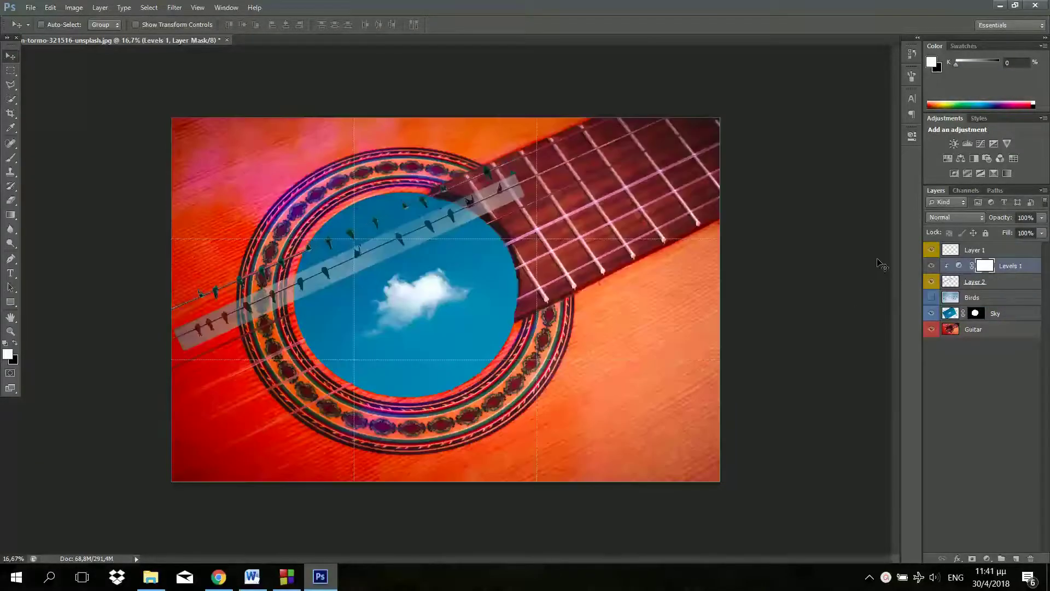
{"action": "left_click", "coordinate": [974, 282]}
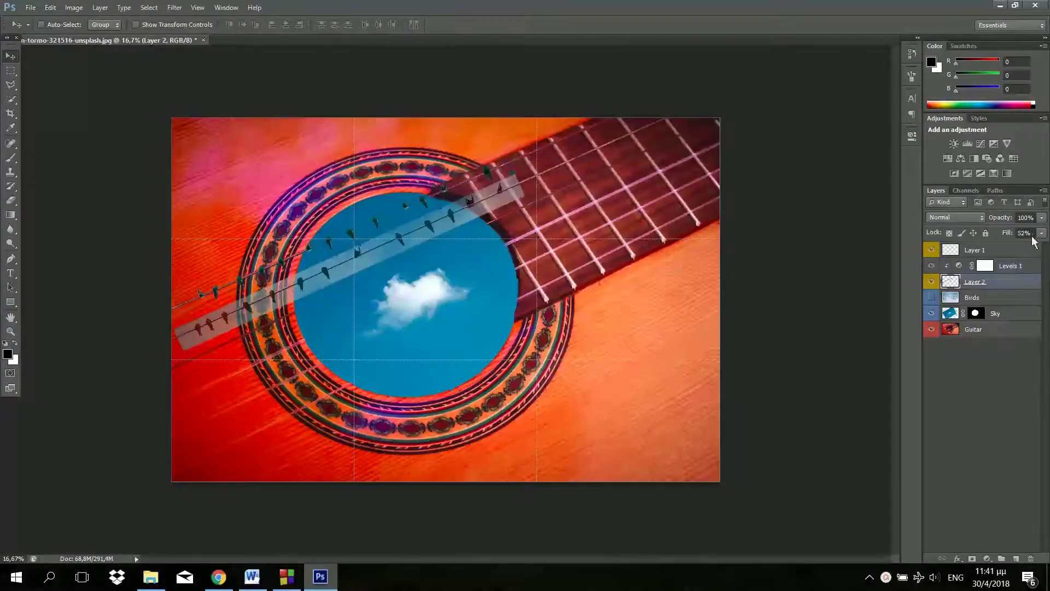
{"action": "left_click", "coordinate": [932, 282], "text": "alt"}
{"action": "left_click", "coordinate": [931, 281], "text": "alt"}
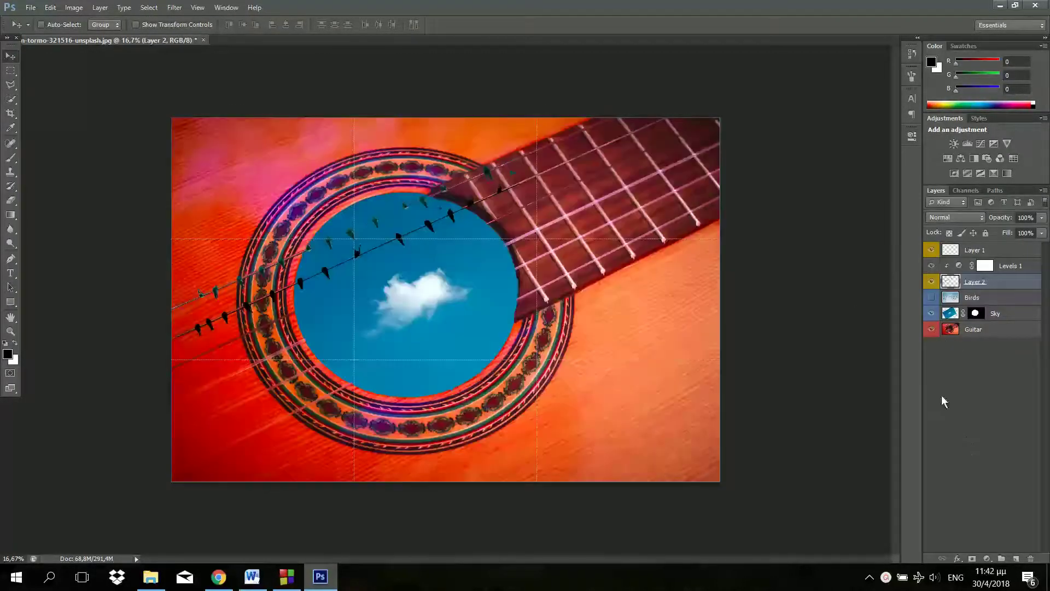
Step: Duplicate the Layer 2 bird strip and rotate it onto another string
{"action": "key", "text": "ctrl+j"}
{"action": "left_click_drag", "start_coordinate": [438, 246], "coordinate": [471, 268]}
{"action": "key", "text": "ctrl+t"}
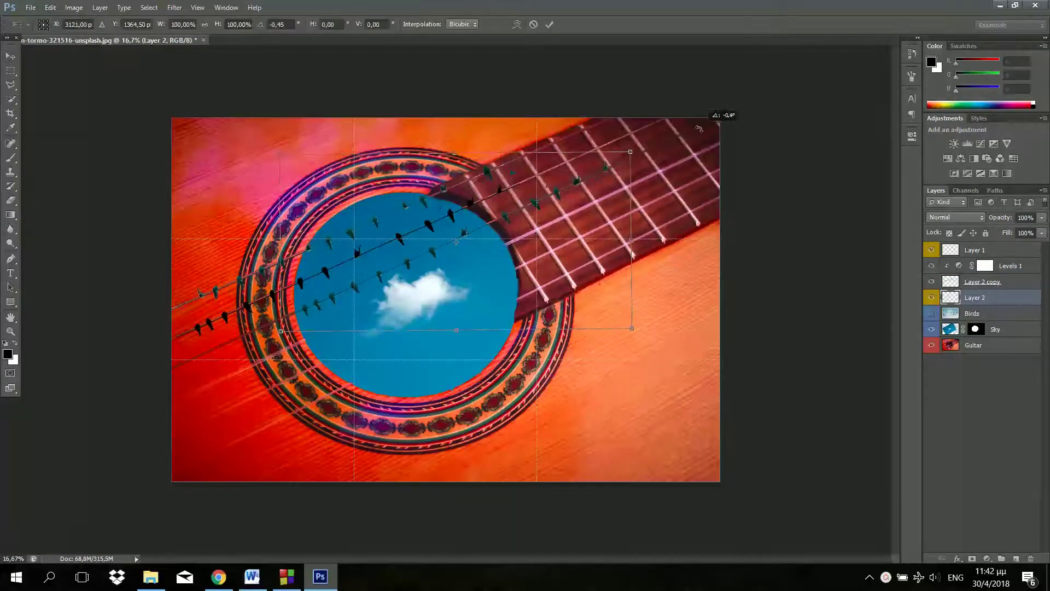
{"action": "key", "text": "Return"}
{"action": "left_click_drag", "start_coordinate": [711, 118], "coordinate": [678, 159]}
Step: Duplicate the Layer 1 bird strip and place the copy
{"action": "left_click", "coordinate": [975, 250]}
{"action": "key", "text": "ctrl+j"}
{"action": "key", "text": "ctrl+t"}
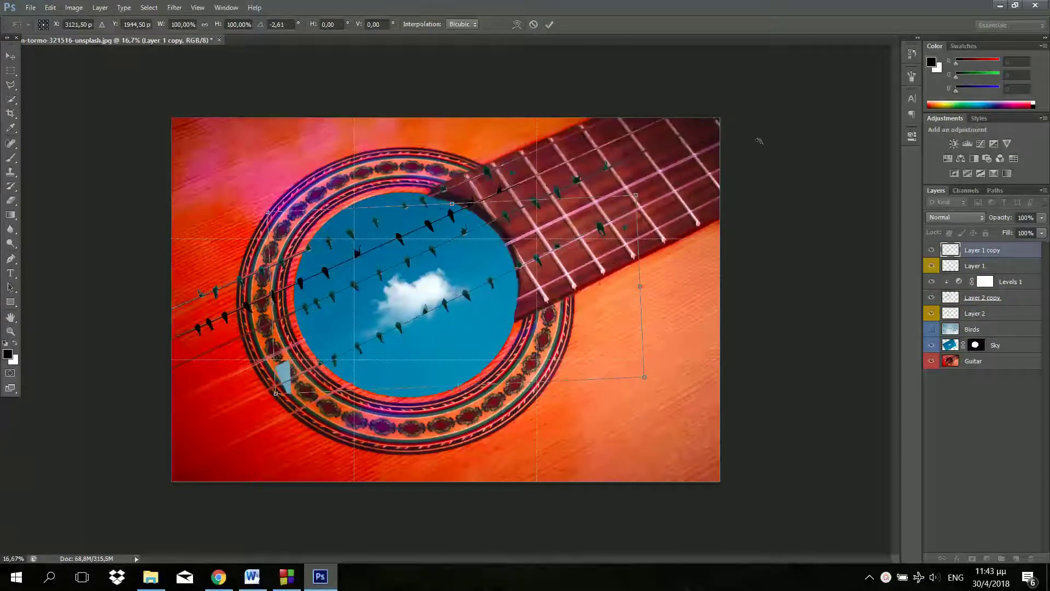
{"action": "key", "text": "Return"}
Step: Move Birds to the top, copy a new strip to Layer 3, and label it yellow
{"action": "left_click", "coordinate": [931, 329]}
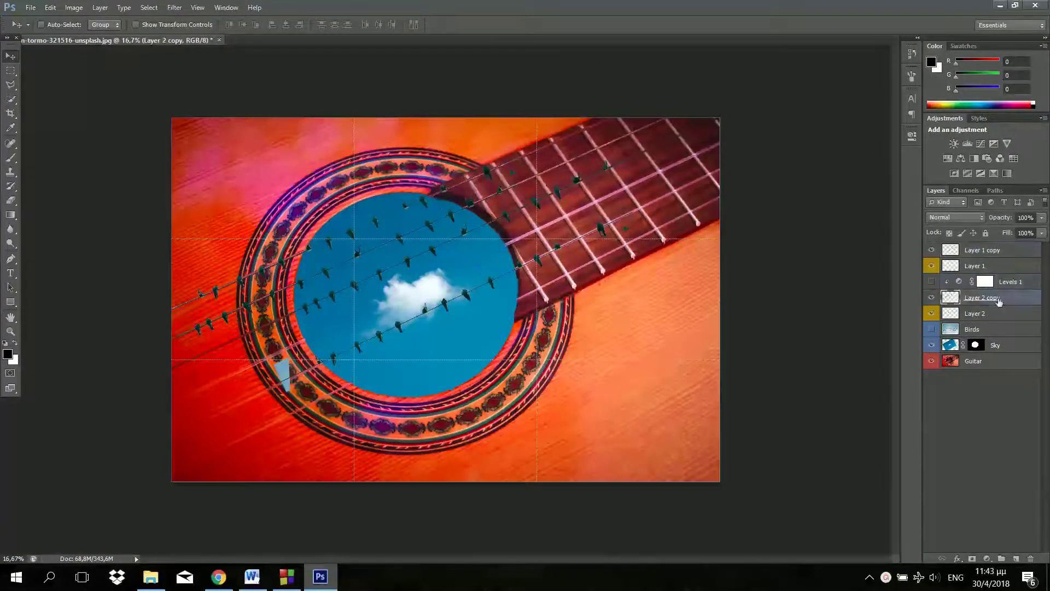
{"action": "left_click_drag", "start_coordinate": [971, 328], "coordinate": [972, 245]}
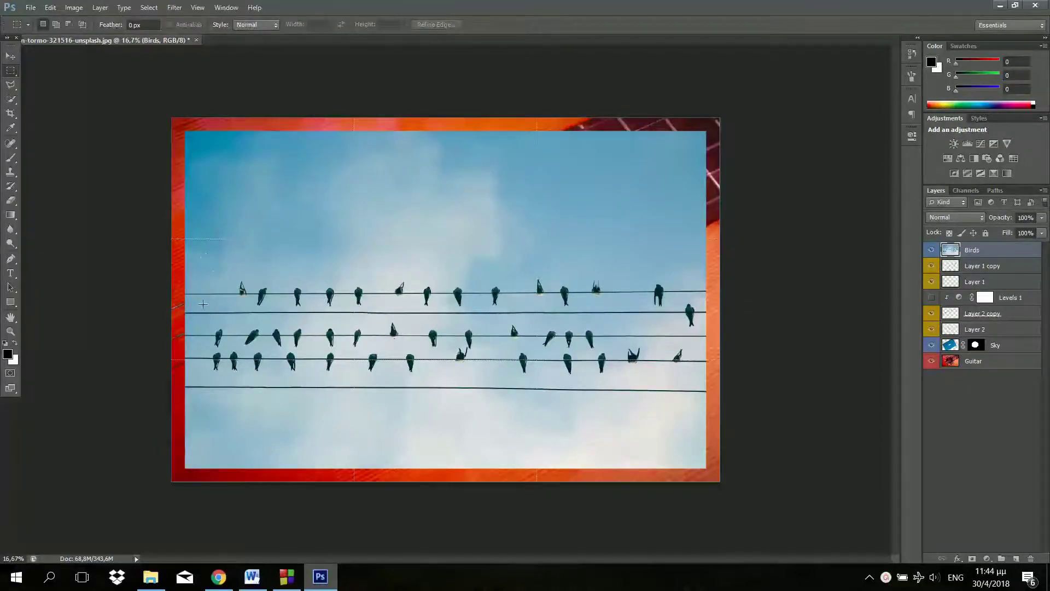
{"action": "key", "text": "ctrl+j"}
{"action": "left_click", "coordinate": [931, 281]}
{"action": "left_click_drag", "start_coordinate": [1006, 313], "coordinate": [1007, 246]}
{"action": "left_click", "coordinate": [931, 266], "text": "alt"}
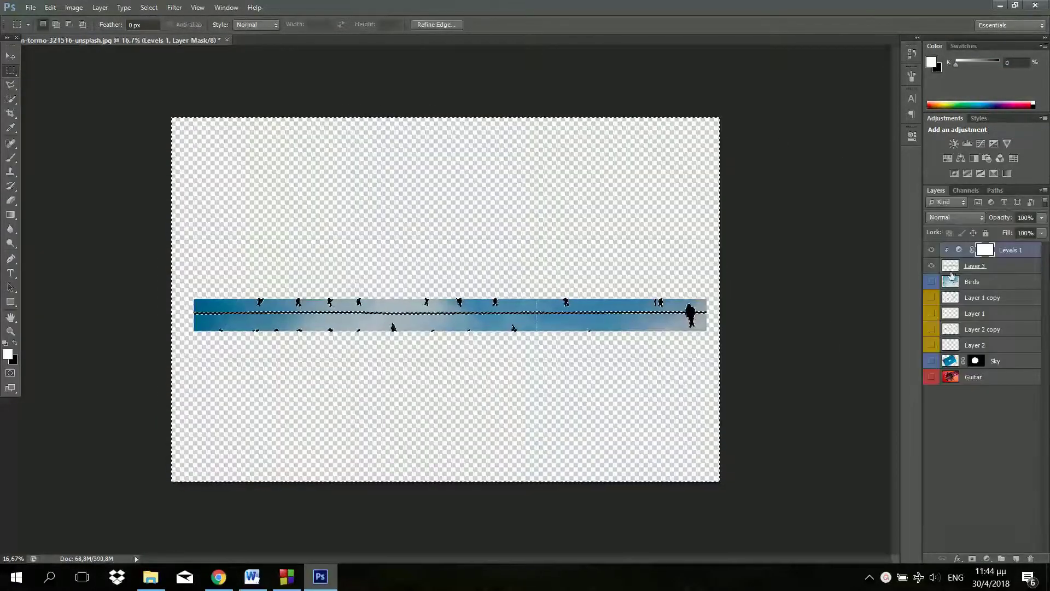
{"action": "right_click", "coordinate": [951, 275]}
{"action": "left_click", "coordinate": [898, 506]}
Step: Rotate the Layer 3 bird strip to match the strings
{"action": "key", "text": "ctrl+t"}
{"action": "mouse_move", "coordinate": [722, 306]}
{"action": "left_mouse_down"}
{"action": "mouse_move", "coordinate": [684, 142]}
{"action": "mouse_move", "coordinate": [755, 176]}
{"action": "left_mouse_up"}
{"action": "left_click", "coordinate": [931, 266], "text": "alt"}
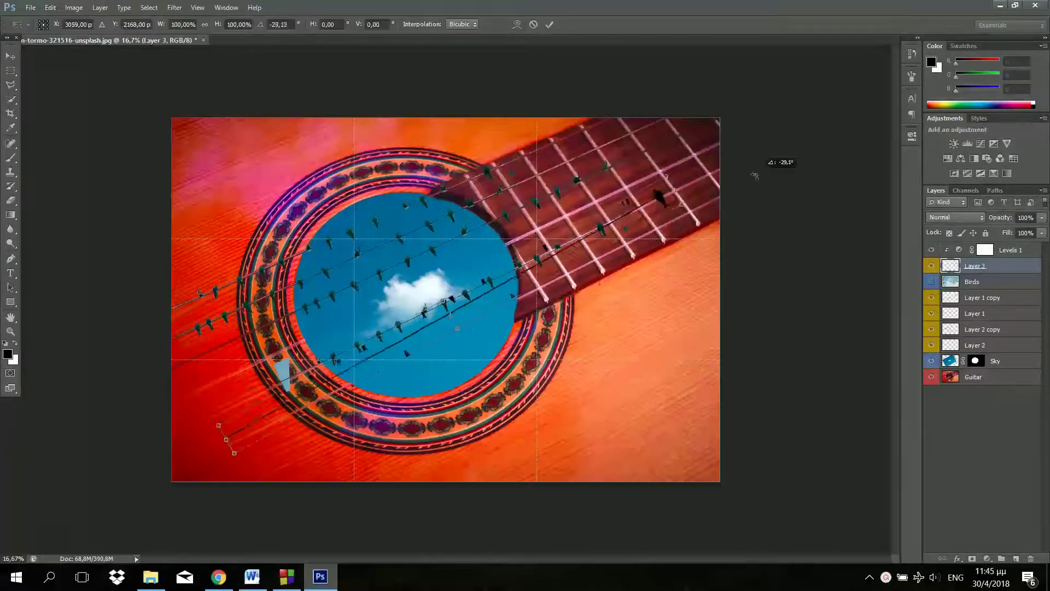
{"action": "left_click", "coordinate": [474, 217]}
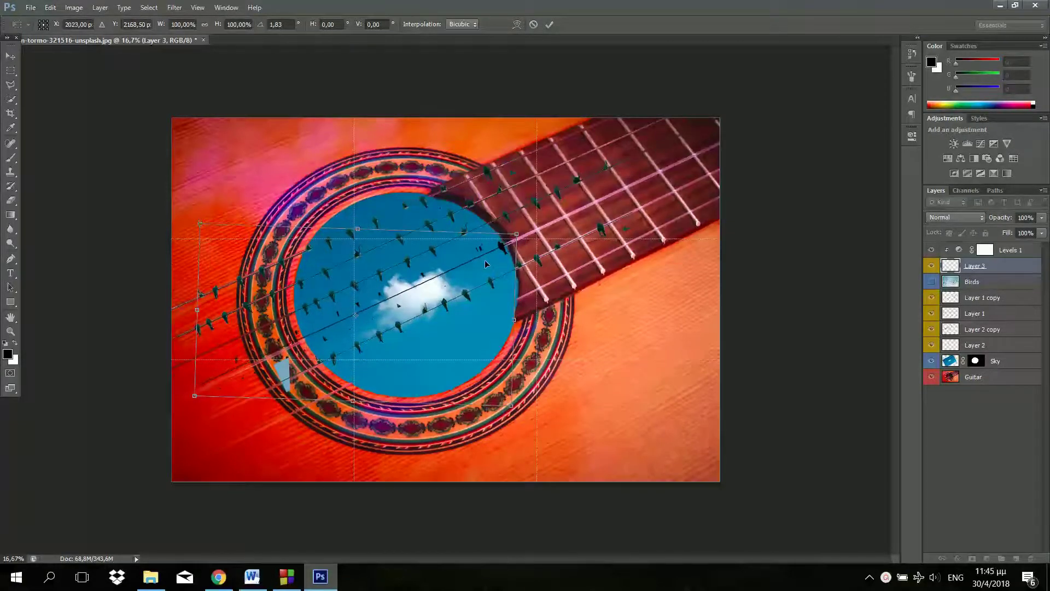
{"action": "key", "text": "Return"}
Step: Add a flipped strip copy across the lower rosette and group all bird layers
{"action": "key", "text": "ctrl+alt+t"}
{"action": "left_click_drag", "start_coordinate": [452, 302], "coordinate": [489, 405]}
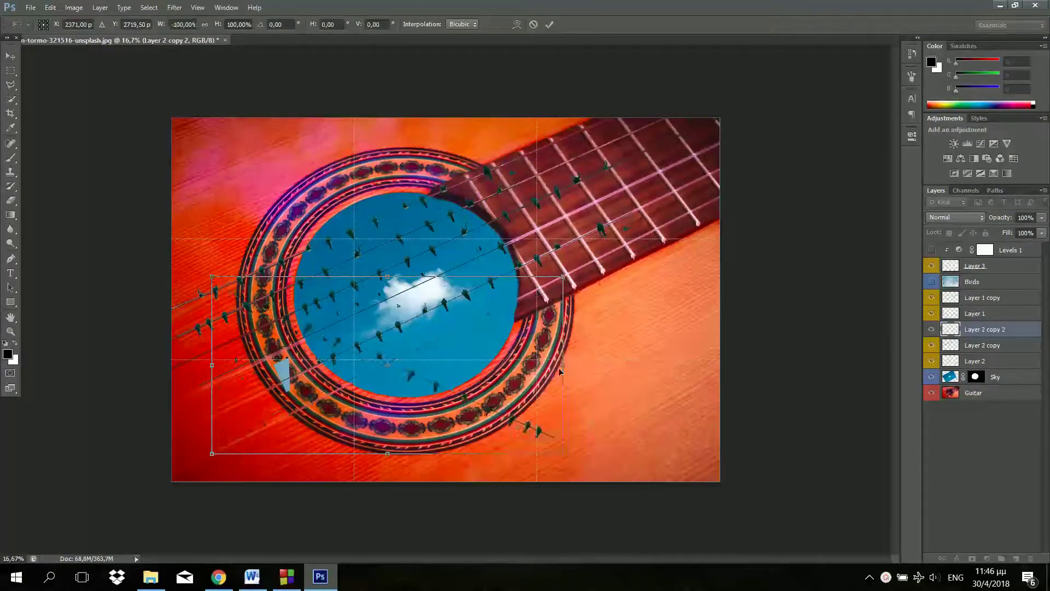
{"action": "left_click_drag", "start_coordinate": [560, 372], "coordinate": [403, 568]}
{"action": "key", "text": "Return"}
{"action": "key", "text": "ctrl+g"}
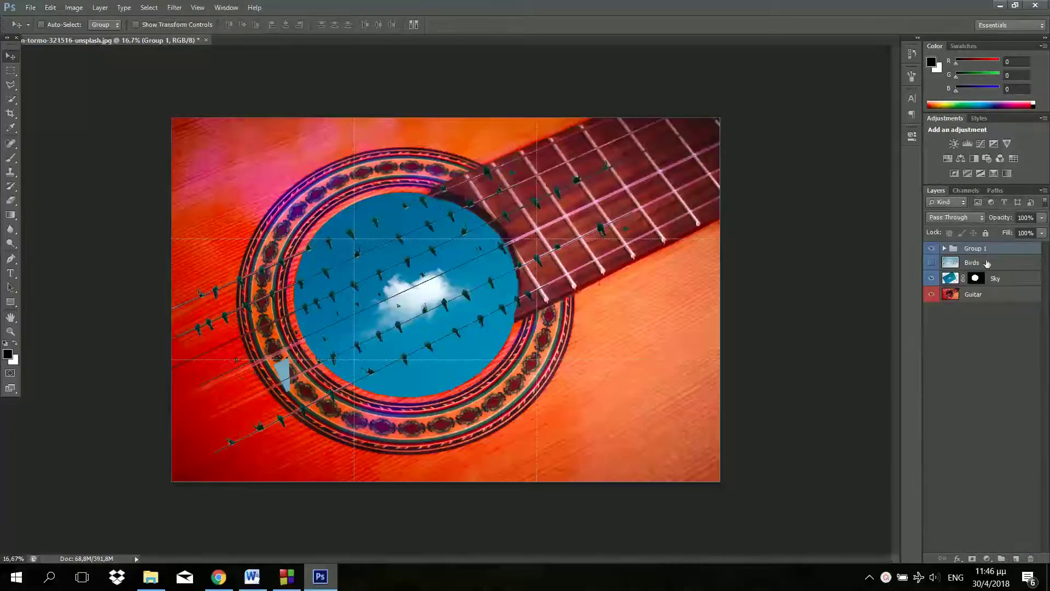
Step: Add a layer mask to the bird group and ready the brush
{"action": "left_click", "coordinate": [972, 558]}
{"action": "key", "text": "b"}
{"action": "key", "text": "ctrl+plus"}
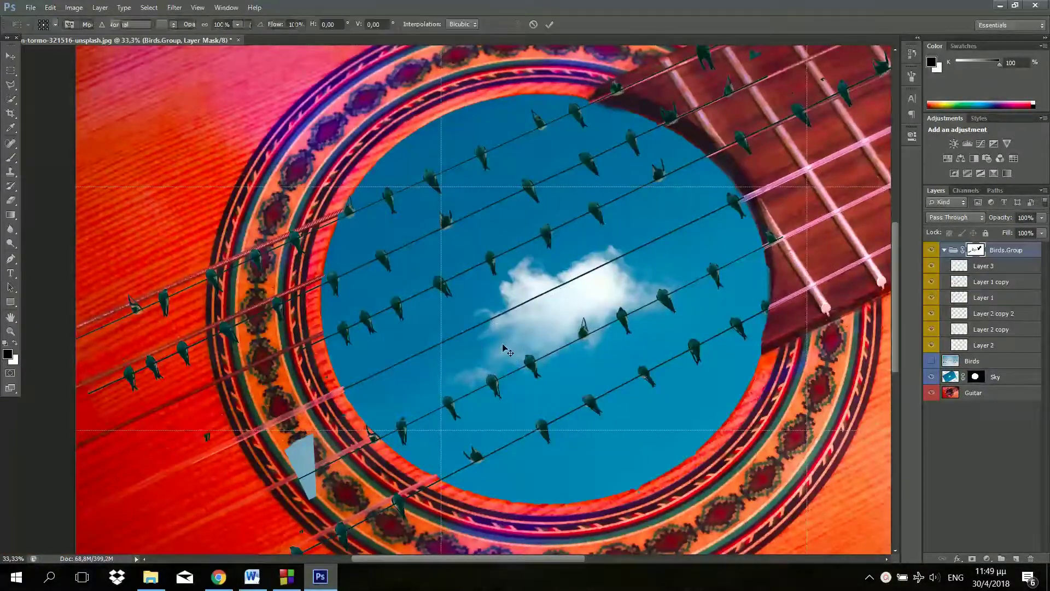
{"action": "key", "text": "ctrl+minus"}
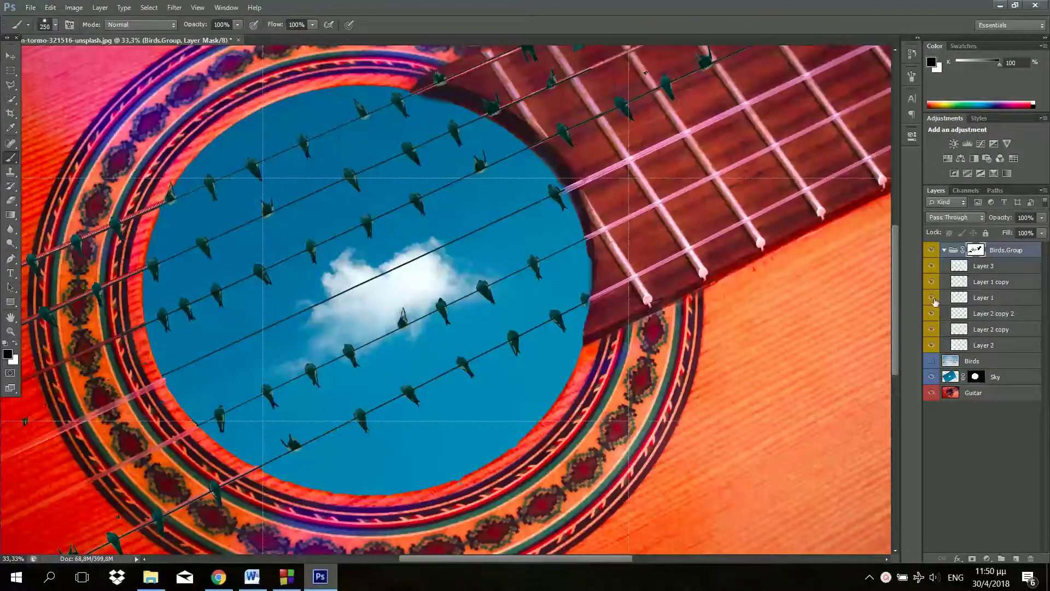
{"action": "scroll", "coordinate": [176, 284], "scroll_direction": "up", "scroll_amount": 5}
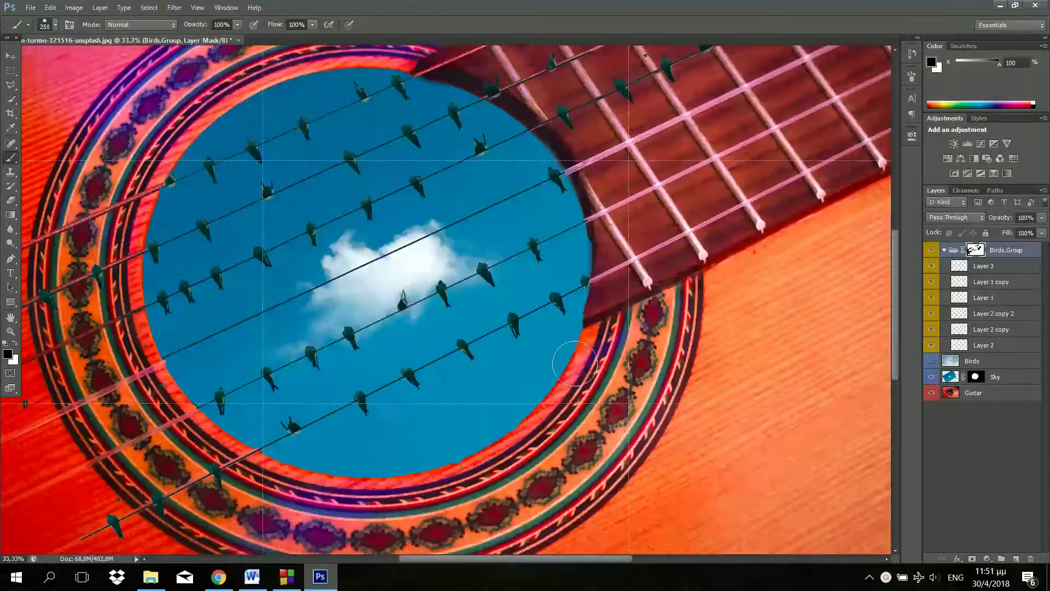
Step: Nudge the Layer 2 copy 2 bird strip up slightly
{"action": "left_click", "coordinate": [948, 317]}
{"action": "key", "text": "ctrl+t"}
{"action": "key", "text": "Up"}
{"action": "key", "text": "Up"}
{"action": "key", "text": "Up"}
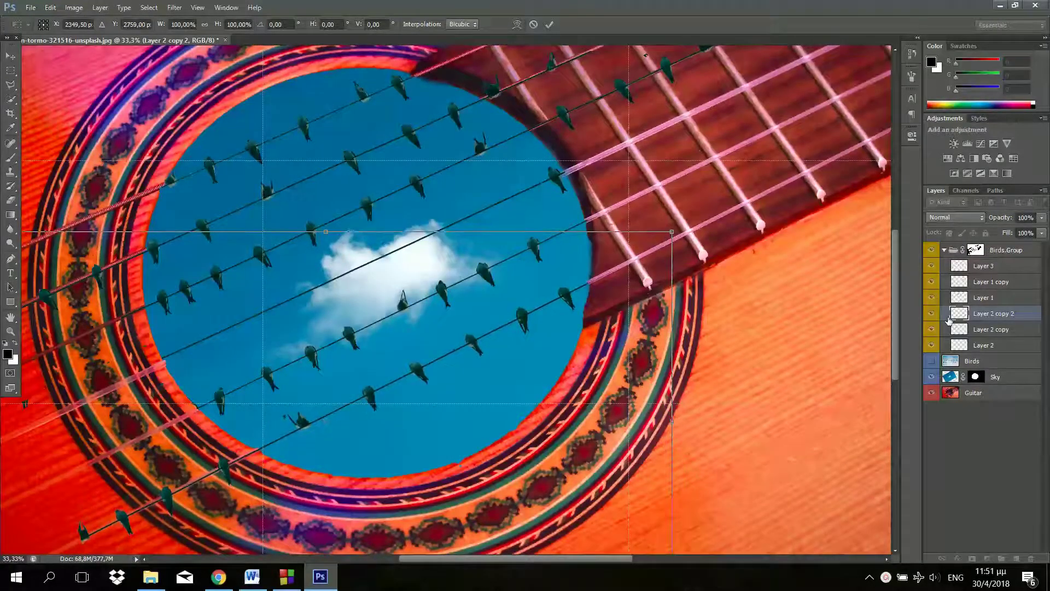
Step: Paint the bird group mask with a smaller brush to hide birds outside the sound hole
{"action": "left_click", "coordinate": [974, 250]}
{"action": "key", "text": "b"}
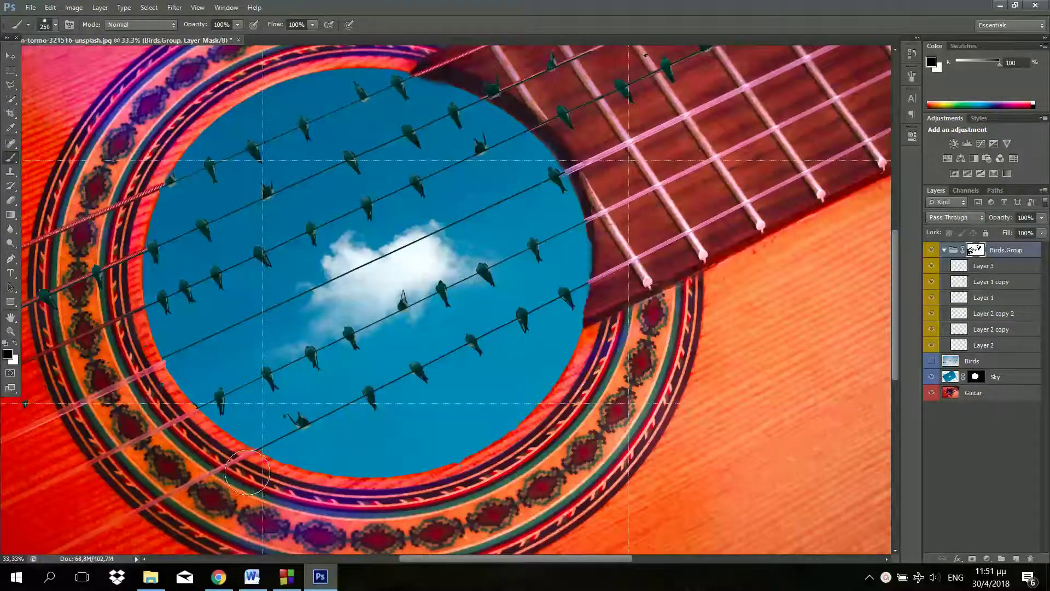
{"action": "scroll", "coordinate": [765, 256], "scroll_direction": "up", "scroll_amount": 2}
{"action": "scroll", "coordinate": [469, 159], "scroll_direction": "left", "scroll_amount": 5}
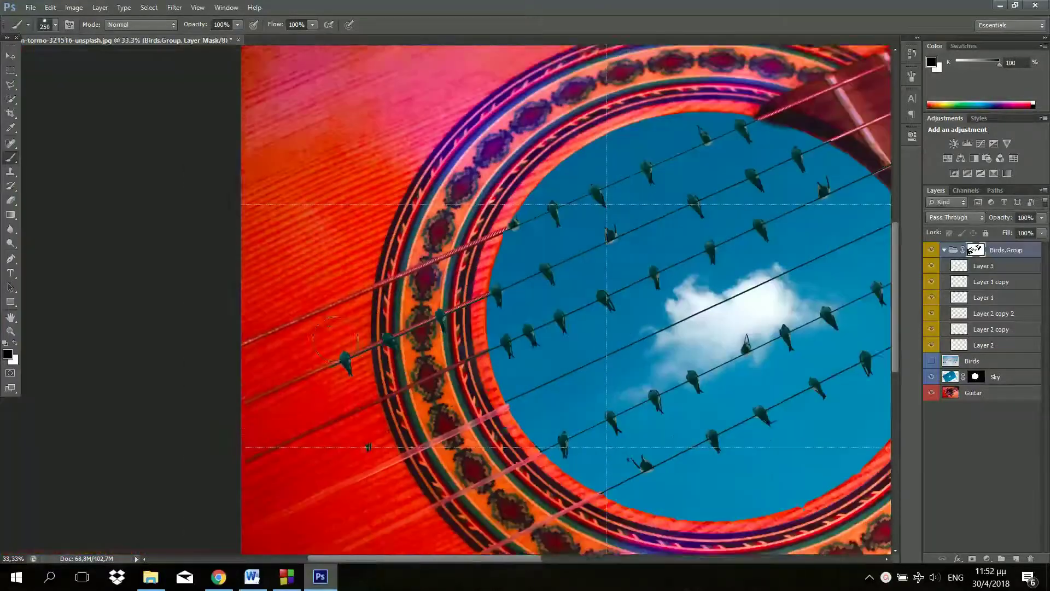
{"action": "scroll", "coordinate": [423, 390], "scroll_direction": "down", "scroll_amount": 2}
{"action": "scroll", "coordinate": [423, 390], "scroll_direction": "up", "scroll_amount": 2}
{"action": "scroll", "coordinate": [492, 377], "scroll_direction": "right", "scroll_amount": 2}
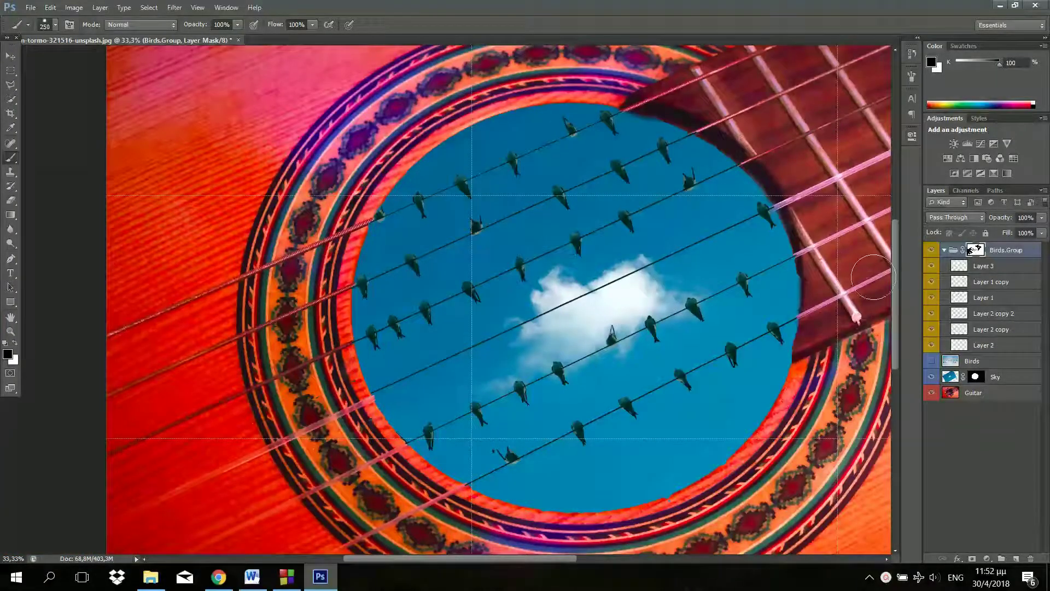
{"action": "left_click_drag", "start_coordinate": [873, 277], "coordinate": [419, 125]}
{"action": "key", "text": "bracketleft"}
{"action": "key", "text": "bracketleft"}
{"action": "key", "text": "bracketleft"}
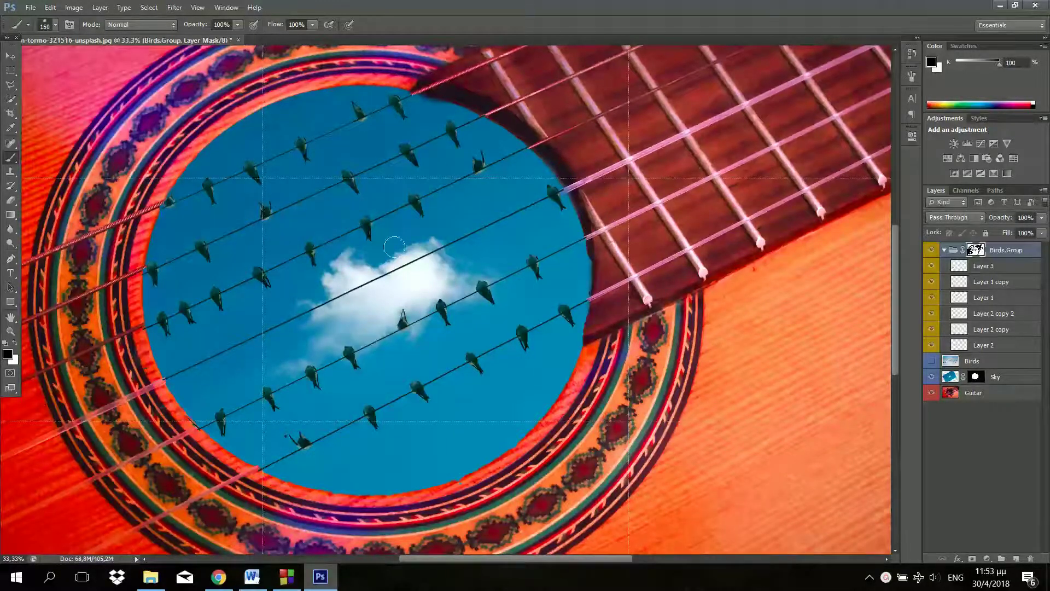
{"action": "key", "text": "ctrl+minus"}
{"action": "key", "text": "ctrl+minus"}
{"action": "key", "text": "ctrl+minus"}
Step: Add a Color Balance adjustment layer
{"action": "key", "text": "ctrl+plus"}
{"action": "left_click", "coordinate": [987, 559]}
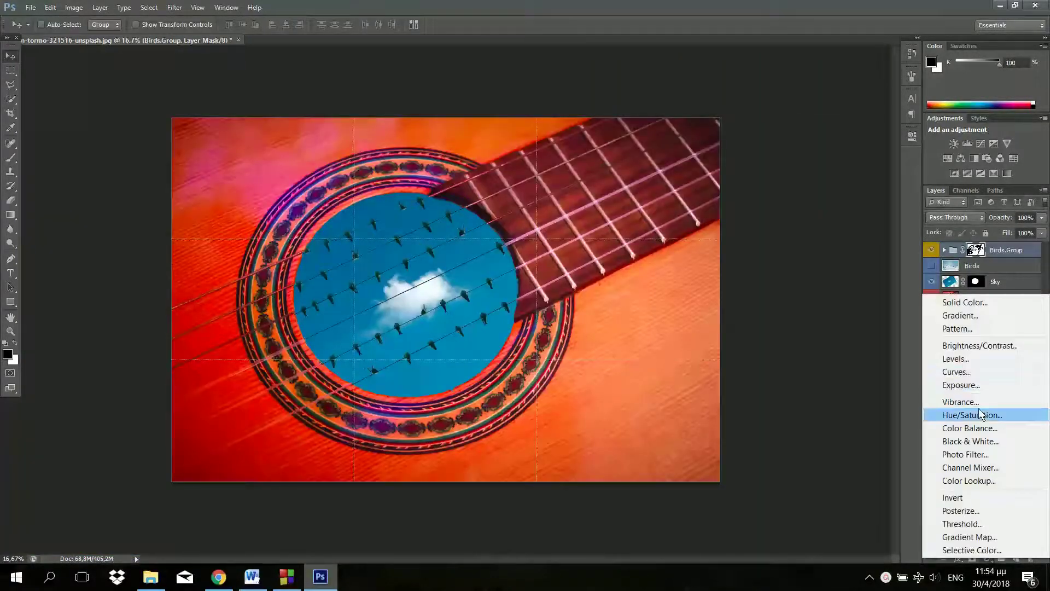
{"action": "left_click", "coordinate": [972, 413]}
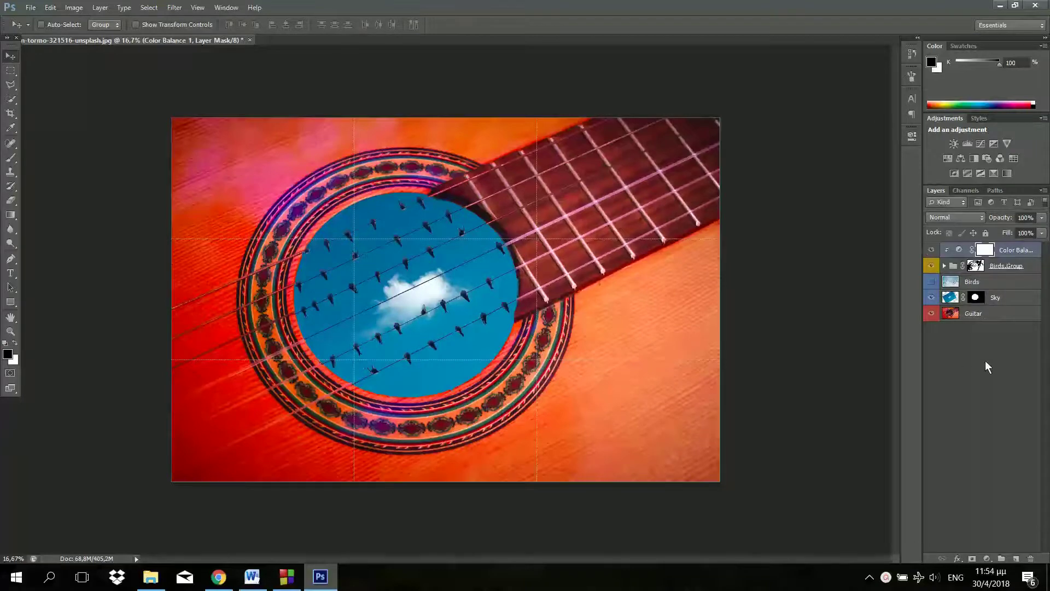
Step: Create an offset, Gaussian-blurred black sound-hole circle layer named Shadow
{"action": "left_click", "coordinate": [991, 306]}
{"action": "key", "text": "ctrl+j"}
{"action": "left_click_drag", "start_coordinate": [597, 260], "coordinate": [478, 287]}
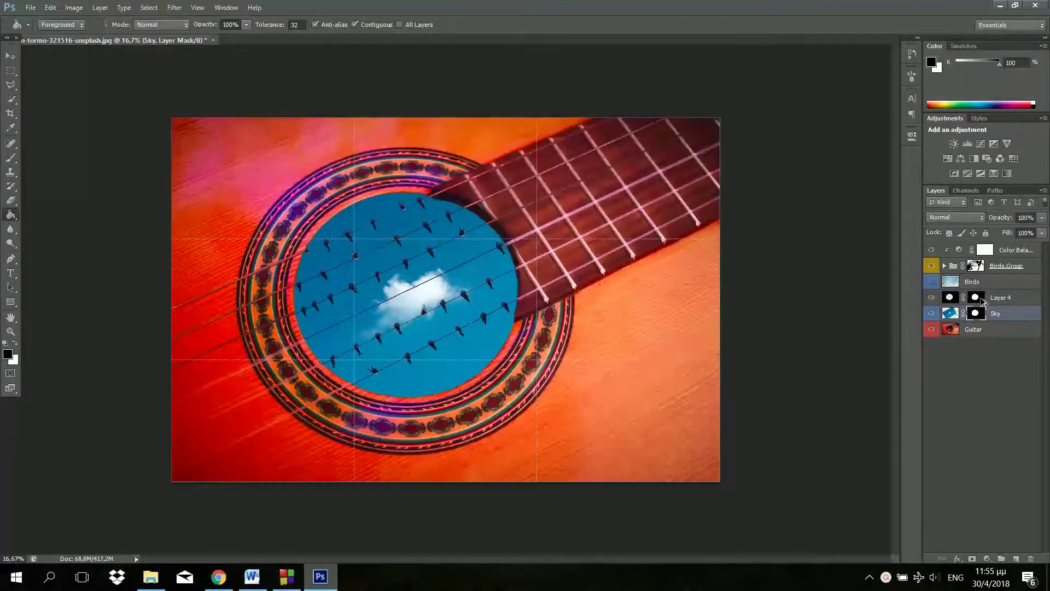
{"action": "left_click", "coordinate": [174, 8]}
{"action": "left_click", "coordinate": [339, 210]}
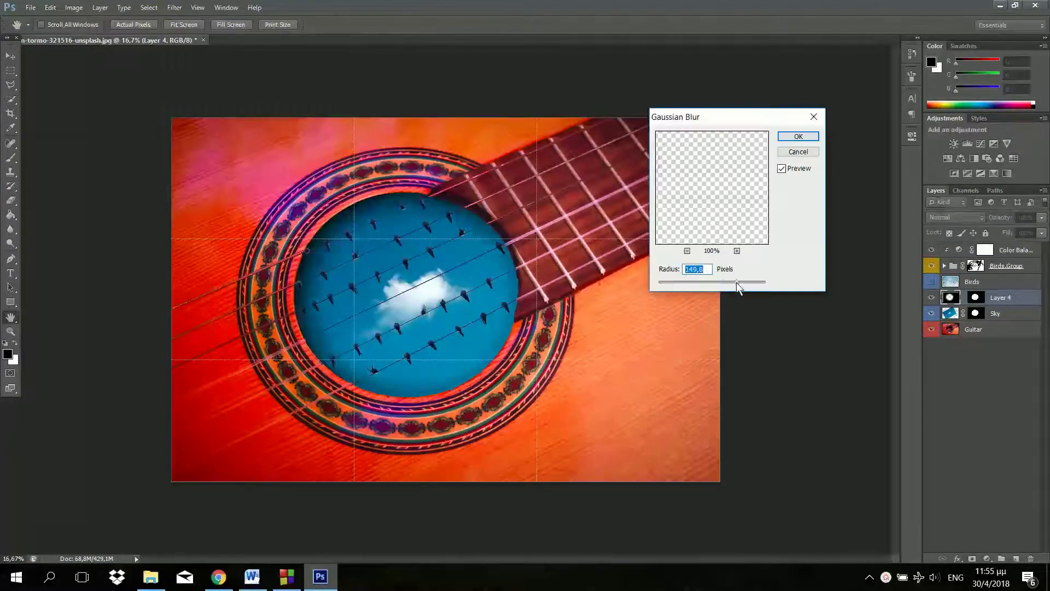
{"action": "left_click", "coordinate": [802, 136]}
{"action": "type", "text": "dow"}
{"action": "key", "text": "Return"}
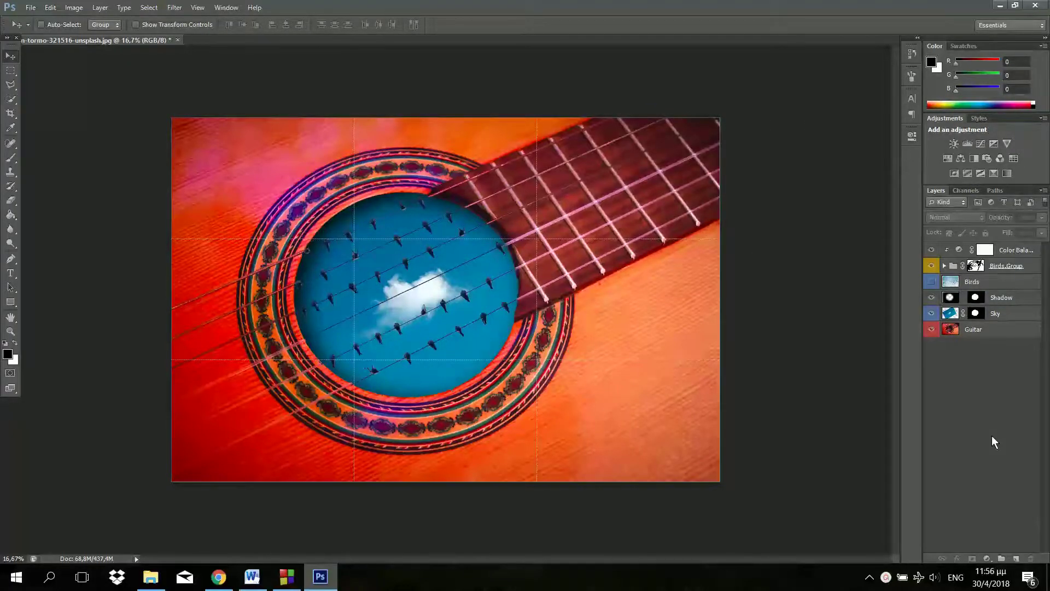
Step: Darken the Shadow layer with a clipped Curves adjustment
{"action": "left_click", "coordinate": [980, 143]}
{"action": "left_click_drag", "start_coordinate": [881, 190], "coordinate": [913, 227]}
{"action": "scroll", "coordinate": [787, 270], "scroll_direction": "up", "scroll_amount": 2}
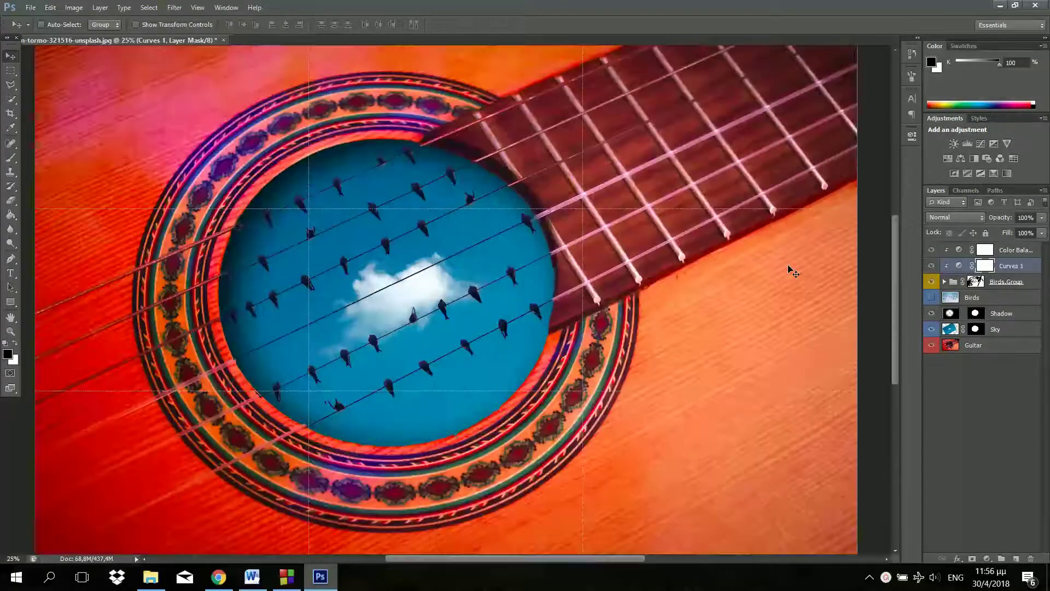
{"action": "left_click", "coordinate": [553, 357], "text": "ctrl"}
{"action": "scroll", "coordinate": [580, 368], "scroll_direction": "up", "scroll_amount": 3}
{"action": "scroll", "coordinate": [584, 376], "scroll_direction": "down", "scroll_amount": 5}
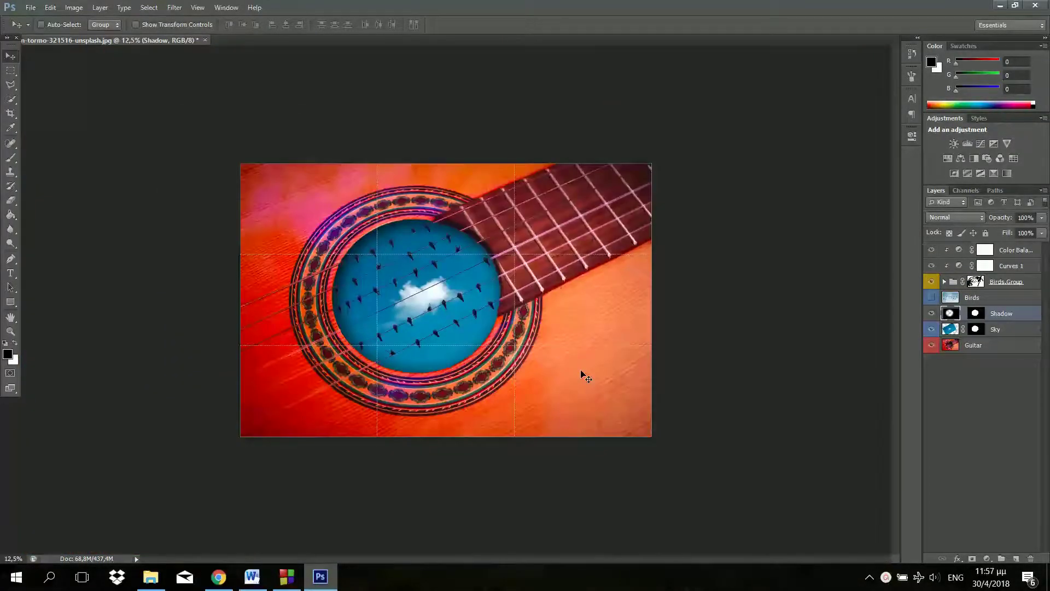
Step: Add a Levels adjustment with the black input raised to deepen shadows
{"action": "left_click", "coordinate": [987, 558]}
{"action": "left_click", "coordinate": [979, 354]}
{"action": "left_click_drag", "start_coordinate": [765, 273], "coordinate": [791, 268]}
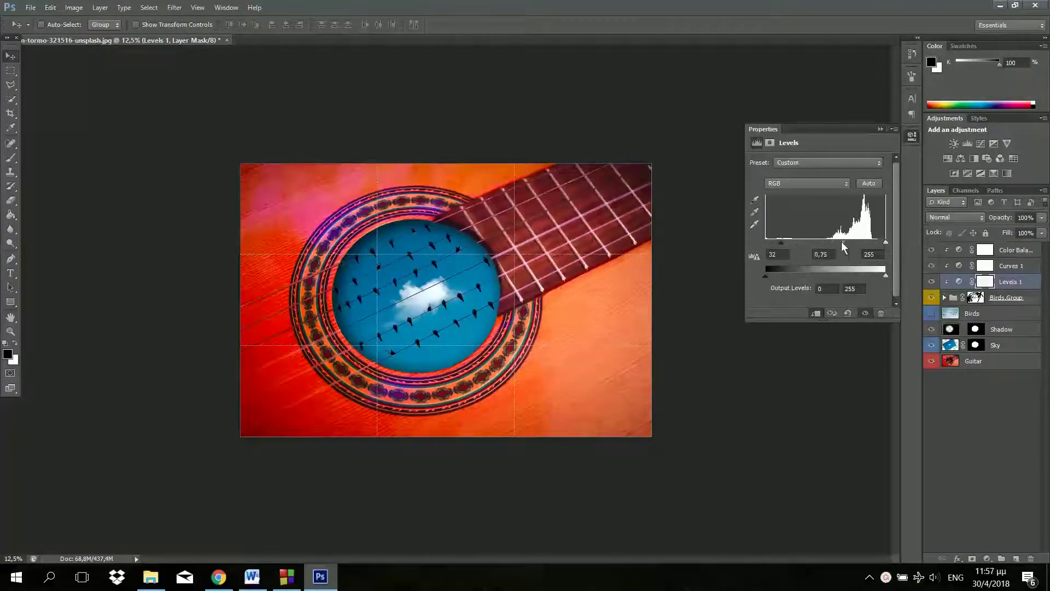
Step: Sharpen with a High Pass copy of the Guitar layer blended in Soft Light
{"action": "key", "text": "ctrl+plus"}
{"action": "left_click", "coordinate": [973, 360]}
{"action": "key", "text": "ctrl+j"}
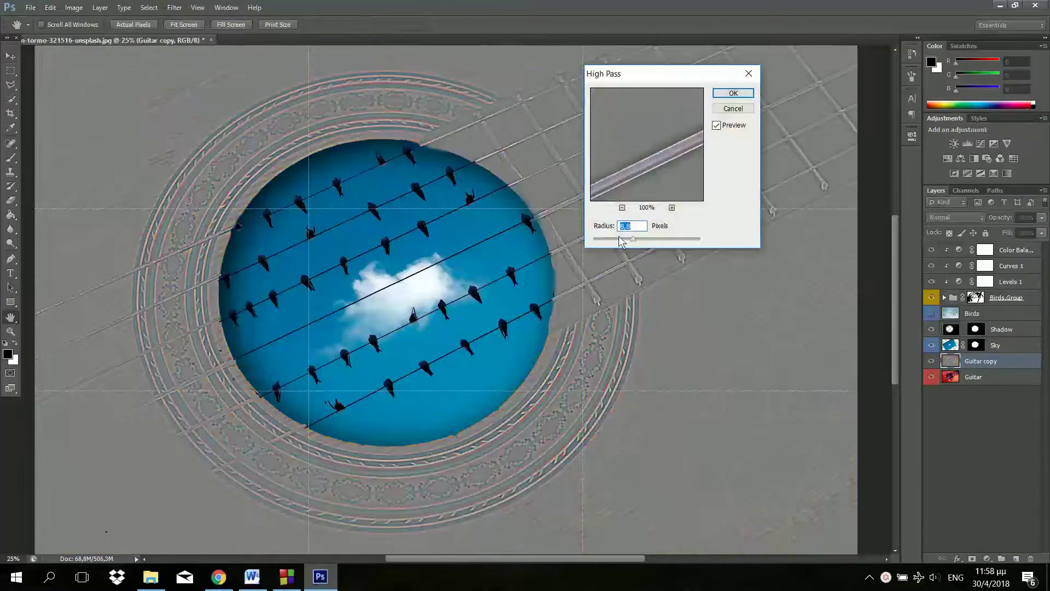
{"action": "key", "text": "Return"}
{"action": "key", "text": "shift+alt+f"}
{"action": "key", "text": "ctrl+minus"}
Step: Add a Hue/Saturation adjustment that reduces the guitar's saturation
{"action": "left_click", "coordinate": [987, 559]}
{"action": "left_click", "coordinate": [1002, 407]}
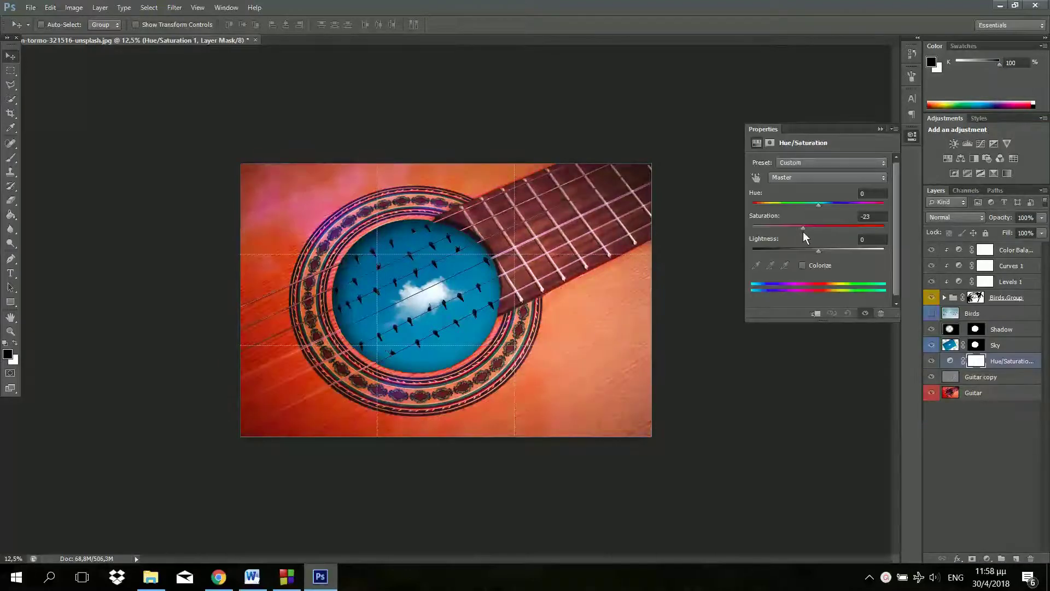
{"action": "left_click", "coordinate": [817, 187]}
{"action": "left_click", "coordinate": [1019, 494]}
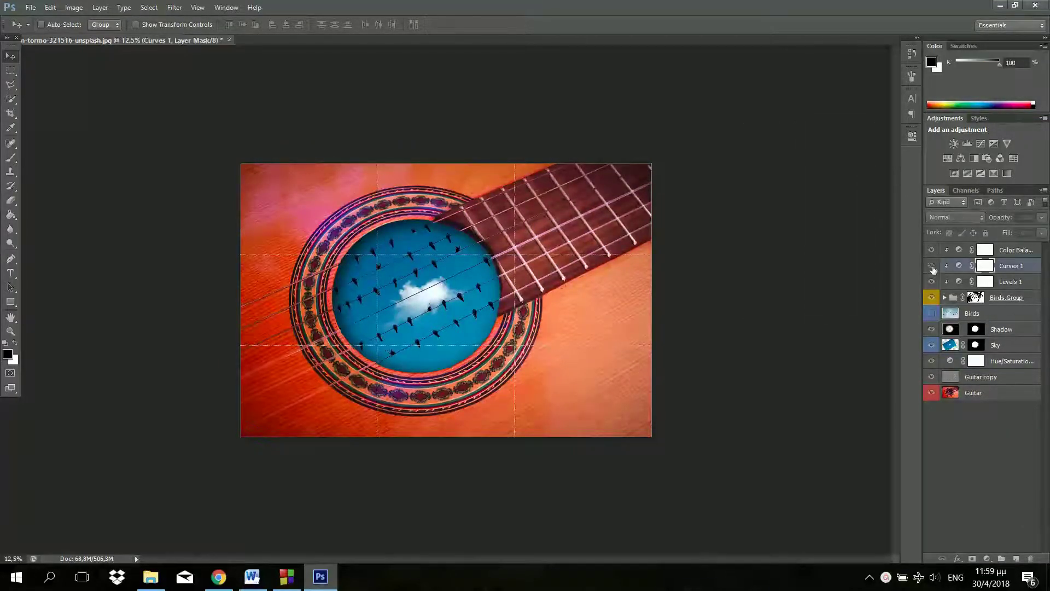
Step: Add a violet-to-orange Gradient Map adjustment with a changed blend mode
{"action": "left_click", "coordinate": [1012, 250]}
{"action": "left_click", "coordinate": [994, 173]}
{"action": "left_click", "coordinate": [815, 164]}
{"action": "left_click", "coordinate": [937, 146]}
{"action": "left_click", "coordinate": [985, 481]}
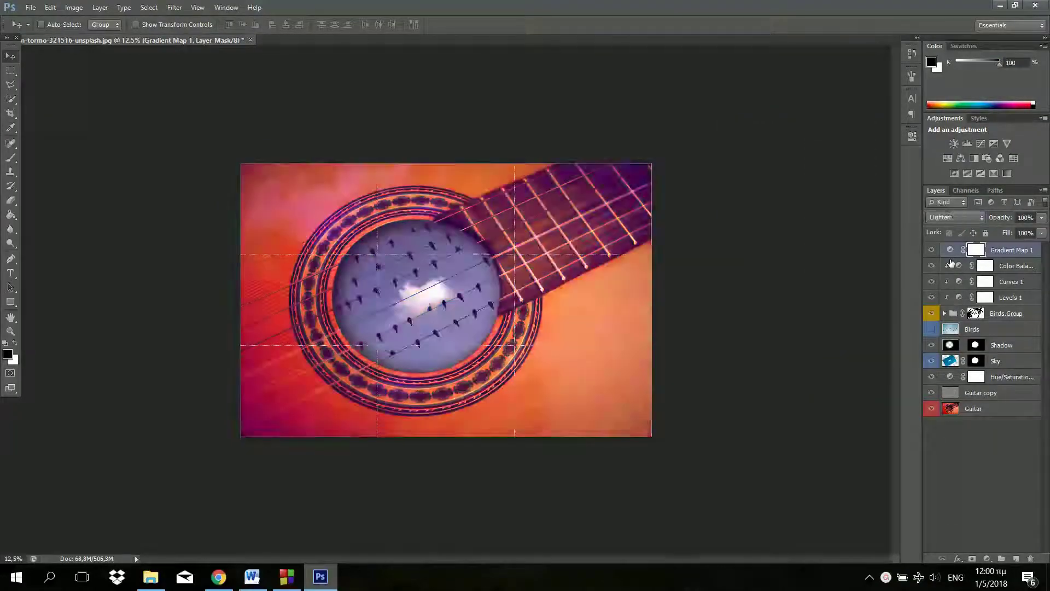
{"action": "left_click", "coordinate": [931, 250]}
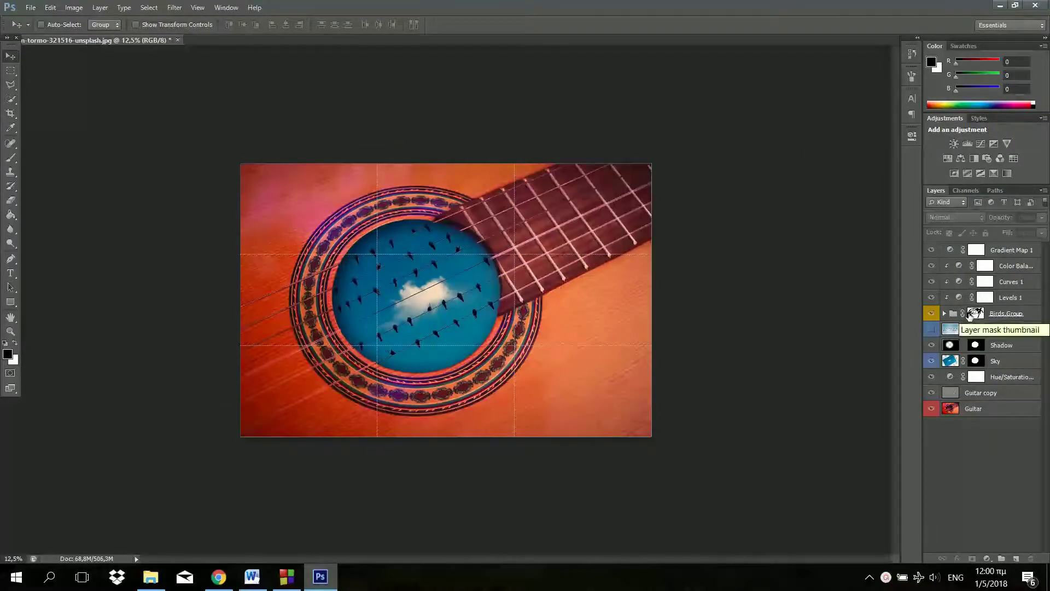
{"action": "left_click", "coordinate": [1009, 250]}
Step: Move the orange stop toward the middle, make the end peach, and set fill to 30%
{"action": "double_click", "coordinate": [950, 250]}
{"action": "left_click", "coordinate": [815, 164]}
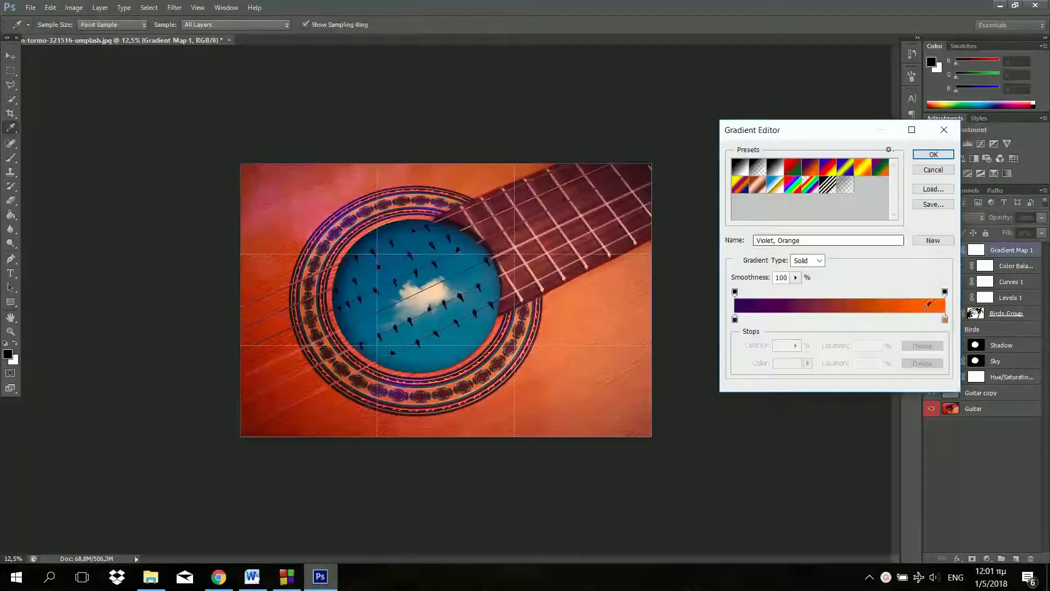
{"action": "left_click_drag", "start_coordinate": [933, 319], "coordinate": [874, 319]}
{"action": "left_click", "coordinate": [944, 319]}
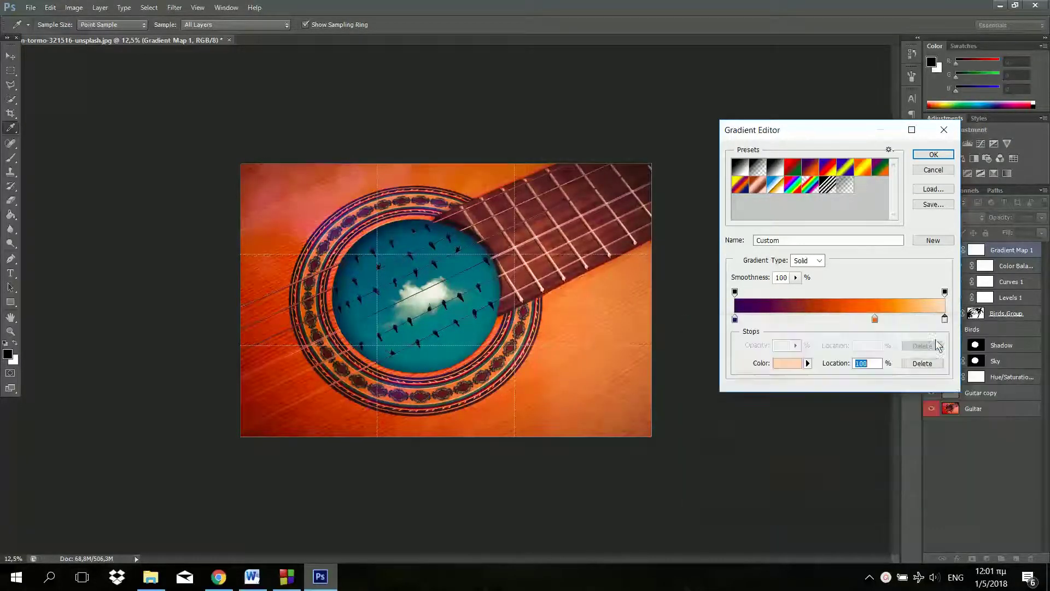
{"action": "left_click", "coordinate": [933, 155]}
{"action": "left_click", "coordinate": [1041, 232]}
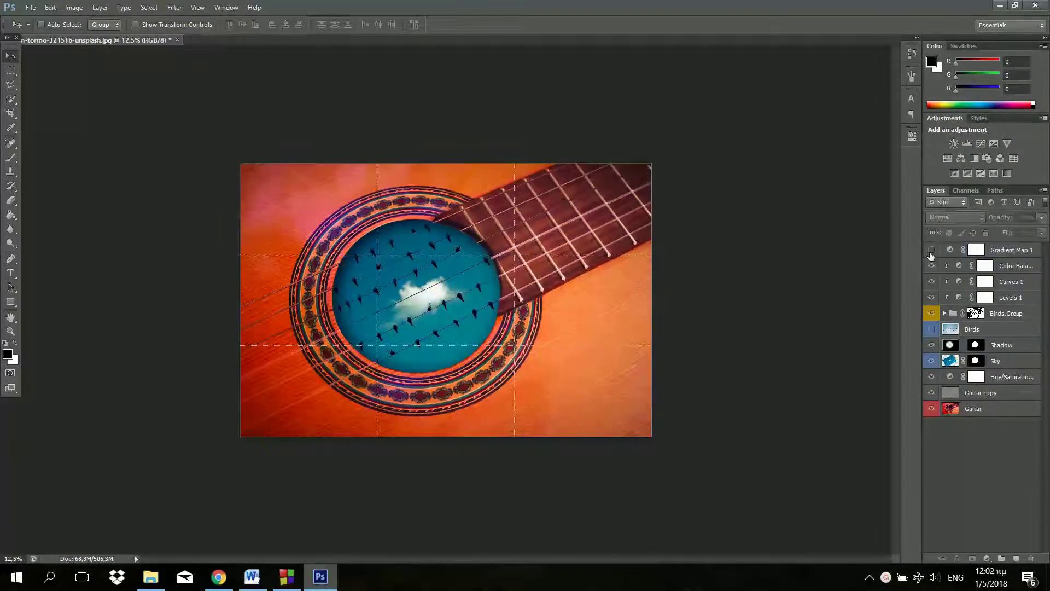
Step: Add a Levels adjustment and give the bird group a black Color Overlay
{"action": "right_click", "coordinate": [924, 461]}
{"action": "left_click", "coordinate": [917, 541]}
{"action": "left_click", "coordinate": [987, 558]}
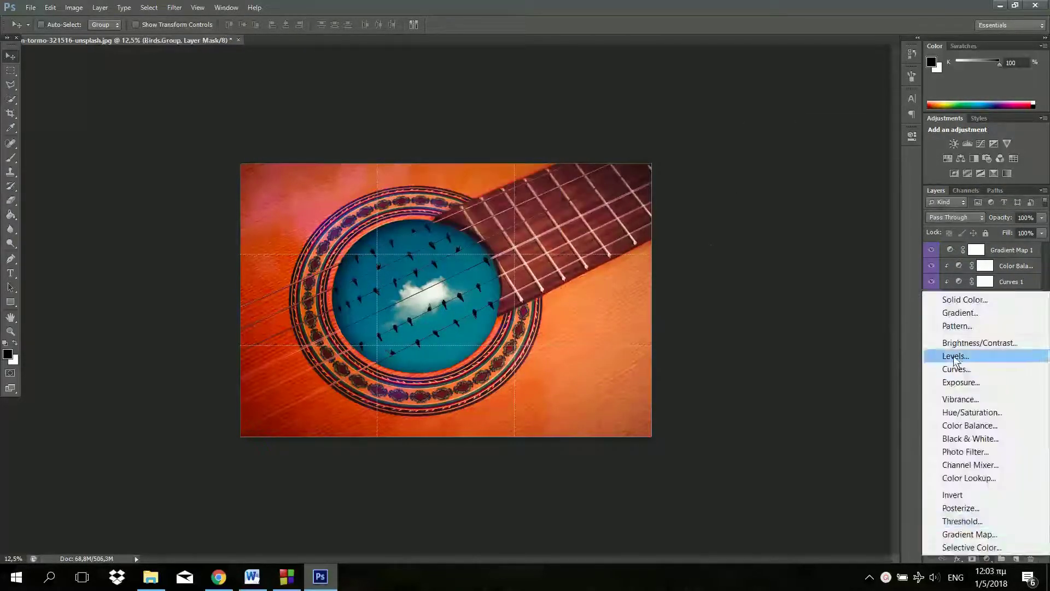
{"action": "left_click", "coordinate": [955, 356]}
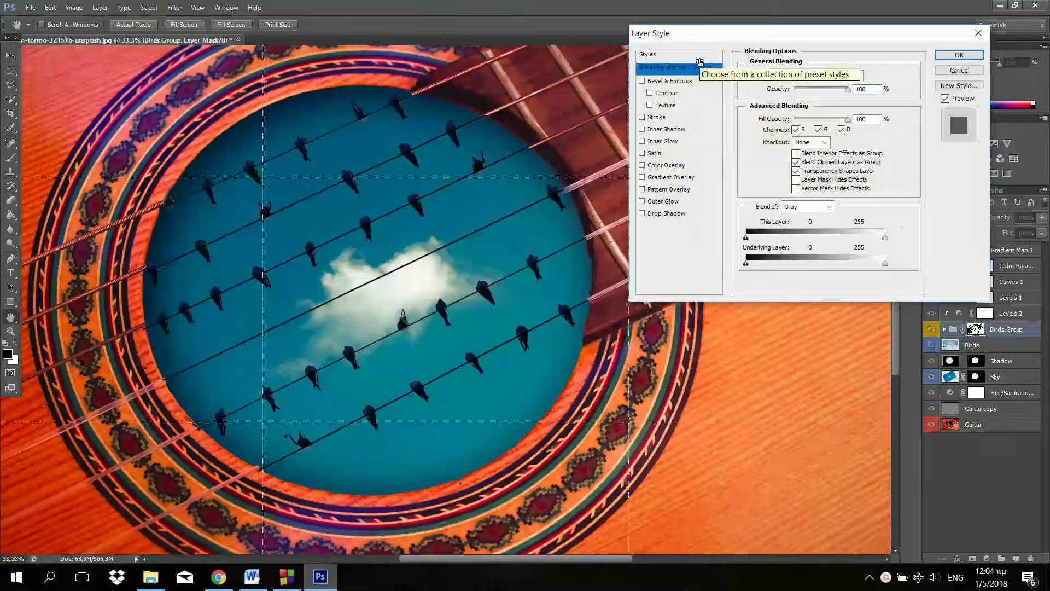
{"action": "left_click", "coordinate": [662, 140]}
{"action": "left_click", "coordinate": [642, 165]}
{"action": "left_click", "coordinate": [870, 75]}
{"action": "left_click", "coordinate": [692, 489]}
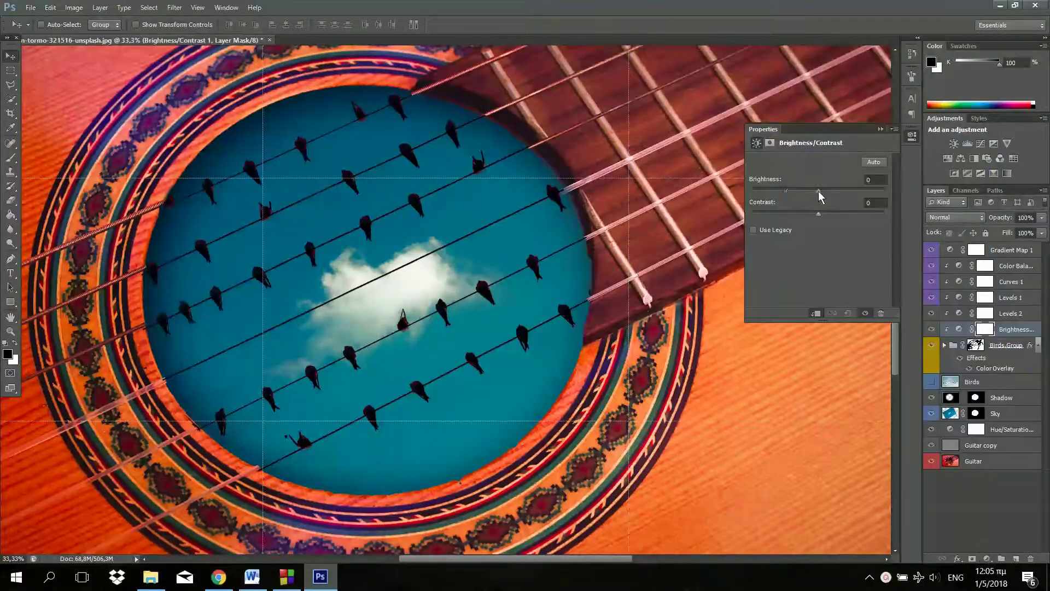
Step: Add a Curves 2 adjustment and label the adjustment layers violet
{"action": "left_click", "coordinate": [967, 143]}
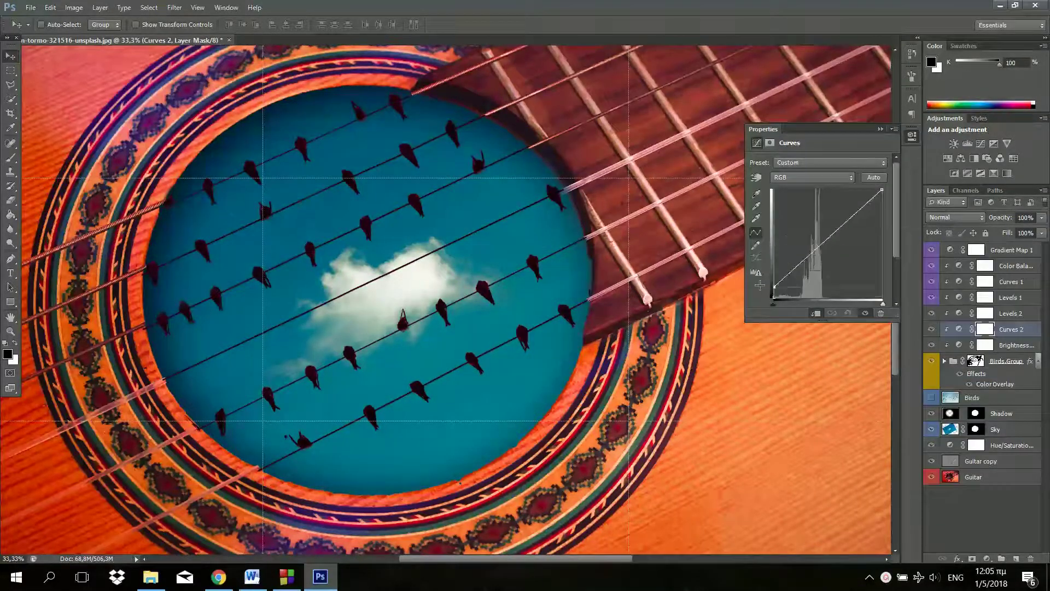
{"action": "left_click", "coordinate": [1027, 366]}
{"action": "left_click", "coordinate": [1009, 328]}
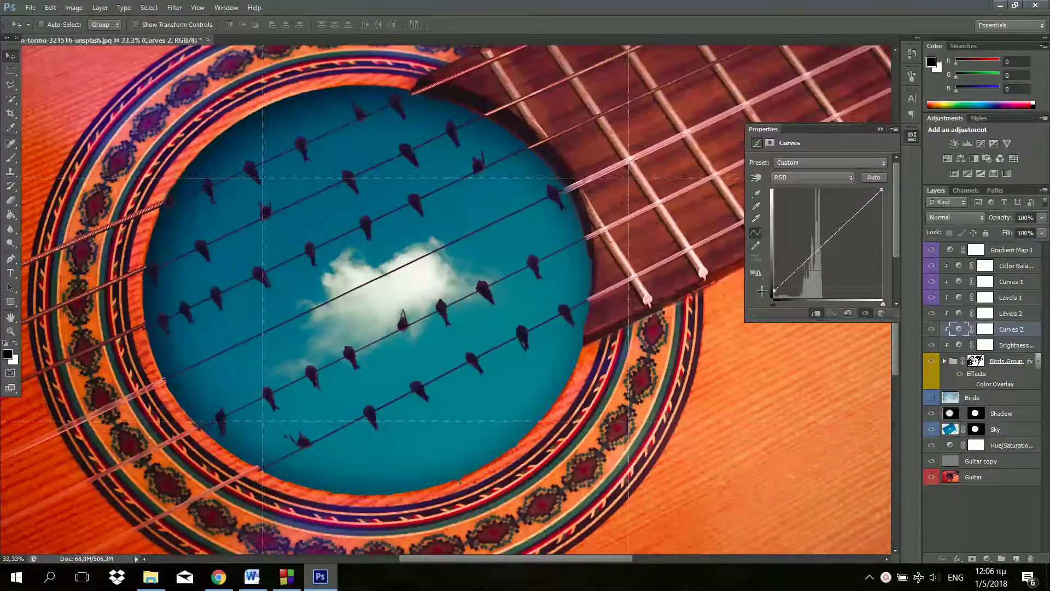
{"action": "left_click", "coordinate": [880, 130]}
{"action": "scroll", "coordinate": [828, 343], "scroll_direction": "down", "scroll_amount": 3}
{"action": "right_click", "coordinate": [1009, 329]}
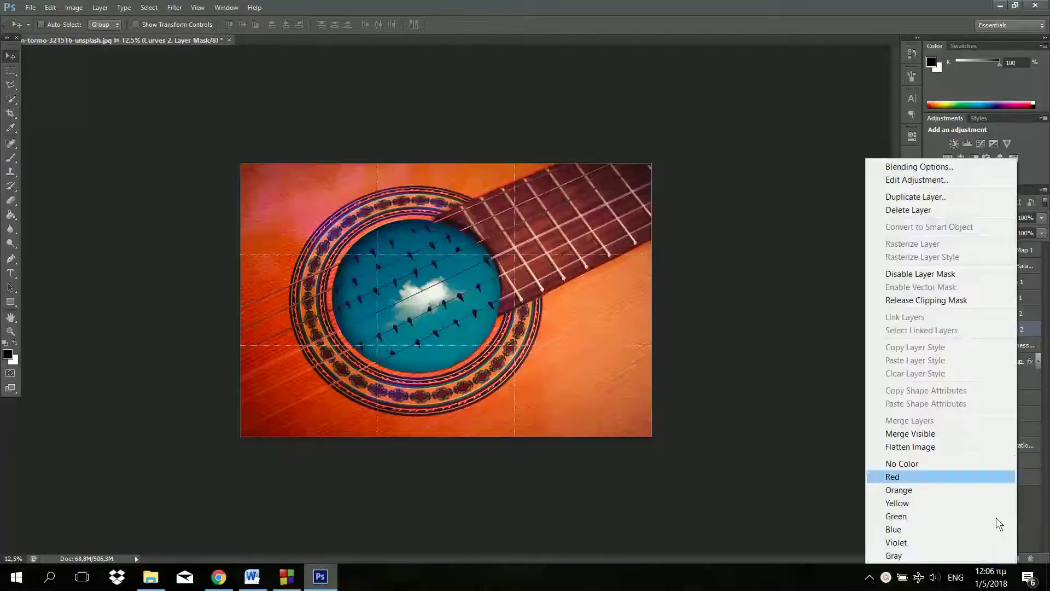
{"action": "left_click", "coordinate": [985, 541]}
Step: Touch up the Birds.Group mask with the brush
{"action": "scroll", "coordinate": [734, 388], "scroll_direction": "up", "scroll_amount": 2}
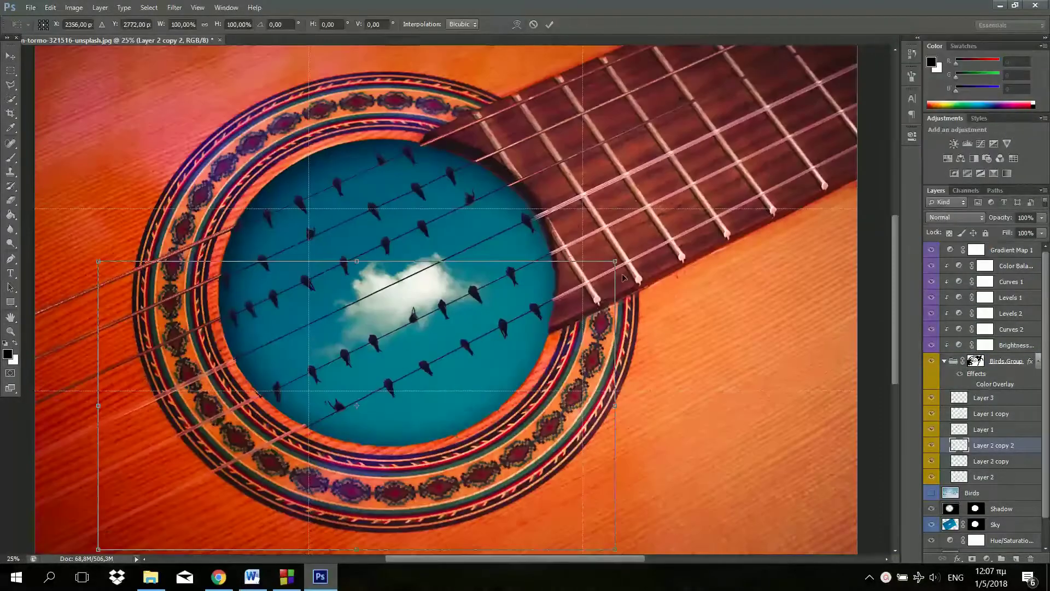
{"action": "scroll", "coordinate": [855, 296], "scroll_direction": "down", "scroll_amount": 2}
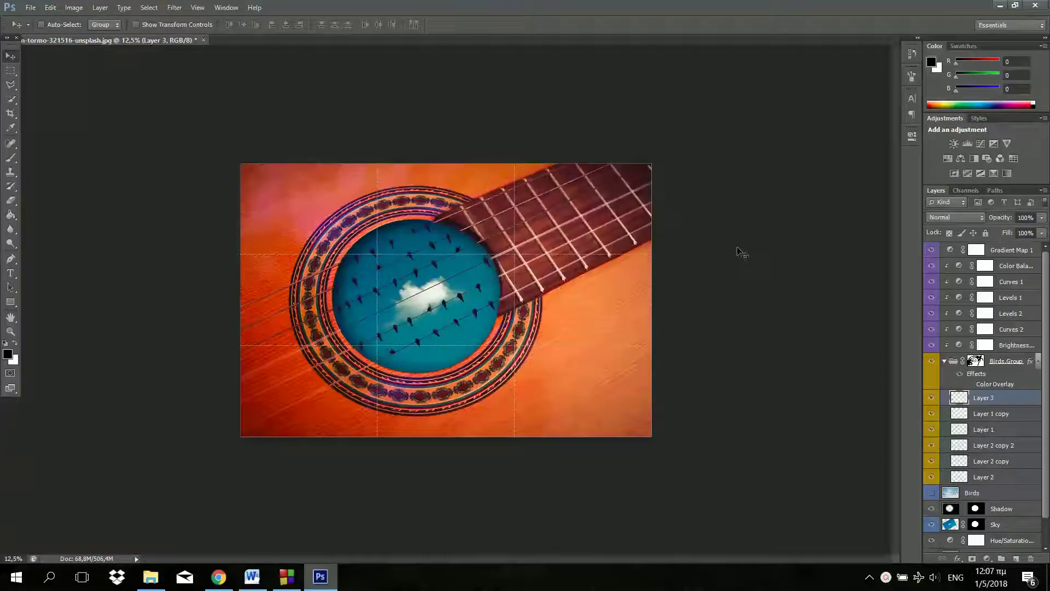
{"action": "scroll", "coordinate": [426, 296], "scroll_direction": "up", "scroll_amount": 2}
{"action": "scroll", "coordinate": [426, 295], "scroll_direction": "up", "scroll_amount": 1}
{"action": "scroll", "coordinate": [427, 296], "scroll_direction": "up", "scroll_amount": 1}
{"action": "key", "text": "b"}
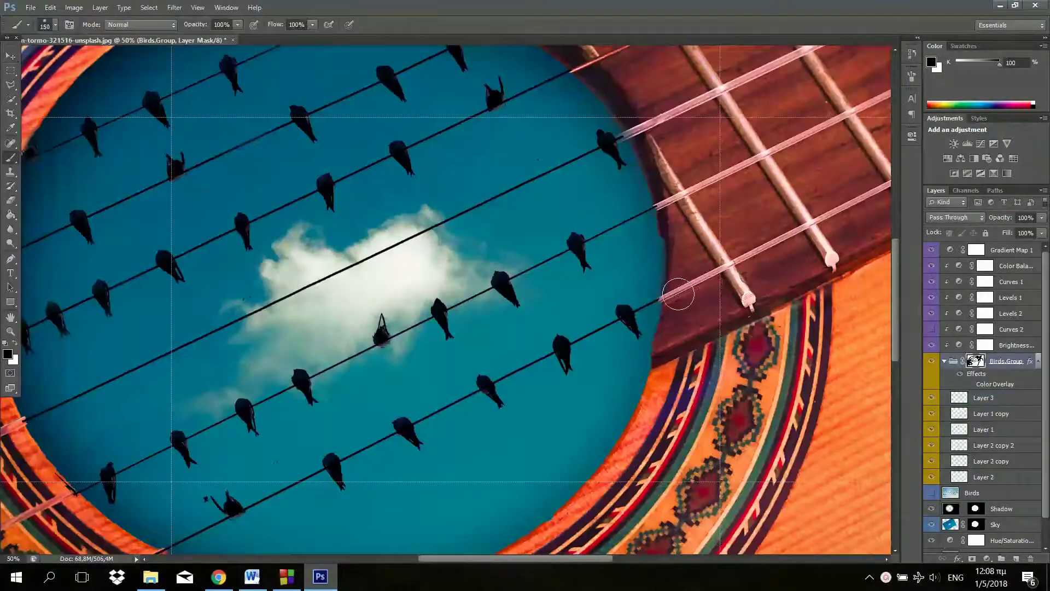
{"action": "scroll", "coordinate": [669, 201], "scroll_direction": "down", "scroll_amount": 1}
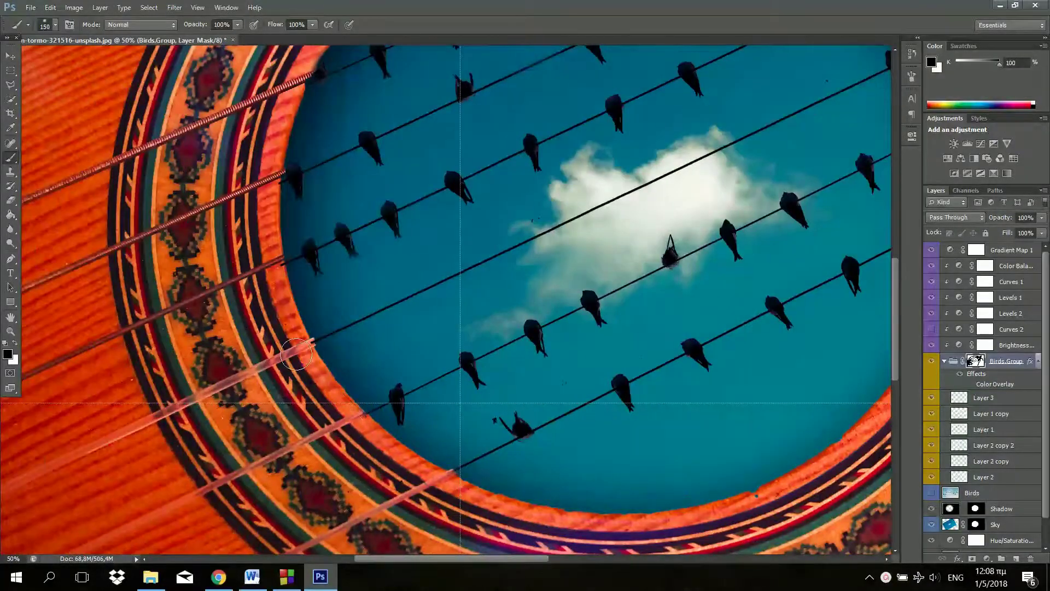
{"action": "scroll", "coordinate": [261, 202], "scroll_direction": "up", "scroll_amount": 1}
{"action": "scroll", "coordinate": [426, 296], "scroll_direction": "down", "scroll_amount": 3}
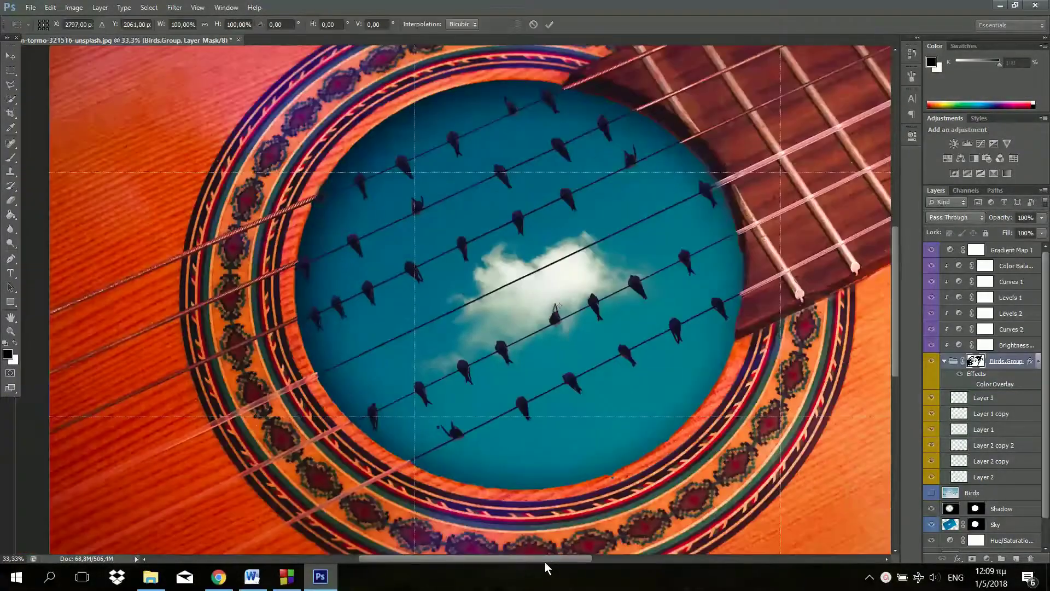
{"action": "key", "text": "ctrl+t"}
{"action": "key", "text": "Return"}
Step: Rotate the Layer 1 bird row slightly to follow its string
{"action": "left_click", "coordinate": [983, 430]}
{"action": "scroll", "coordinate": [282, 170], "scroll_direction": "up", "scroll_amount": 2}
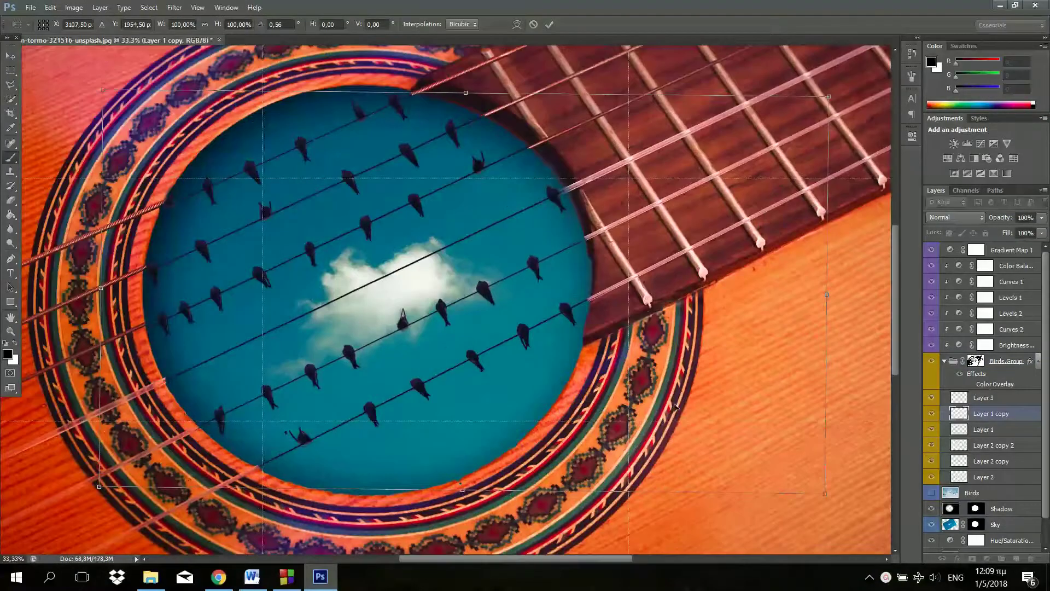
{"action": "key", "text": "ctrl+t"}
{"action": "left_click_drag", "start_coordinate": [603, 365], "coordinate": [605, 371]}
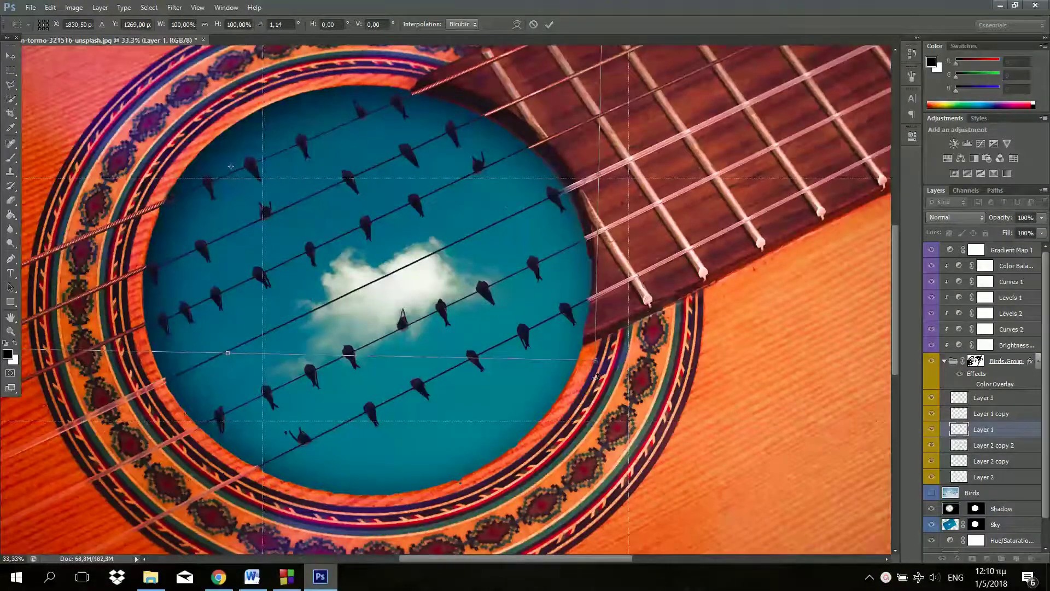
{"action": "key", "text": "Return"}
Step: Rotate the Layer 2 copy bird row about 0.4 degrees to match its string
{"action": "key", "text": "alt+bracketleft"}
{"action": "key", "text": "ctrl+minus"}
{"action": "key", "text": "alt+bracketleft"}
{"action": "key", "text": "ctrl+t"}
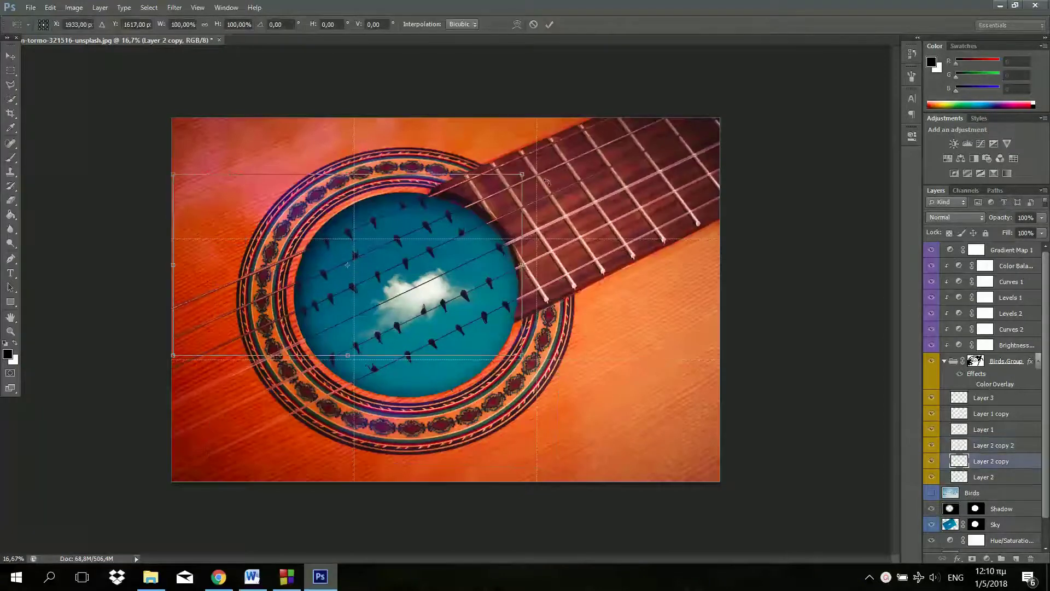
{"action": "key", "text": "ctrl+plus"}
{"action": "left_click_drag", "start_coordinate": [595, 112], "coordinate": [598, 103]}
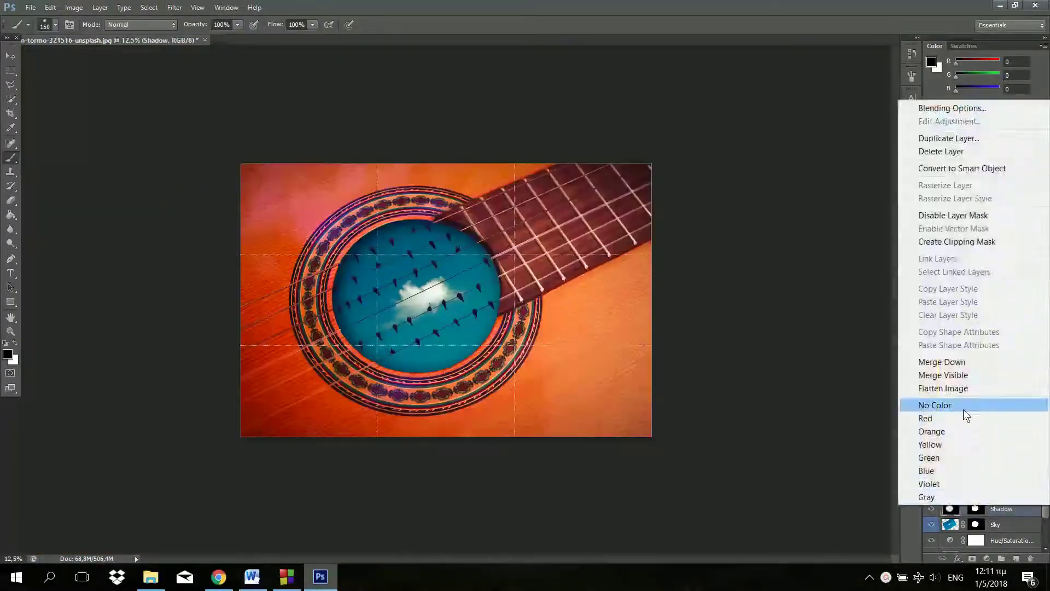
Step: Add a Gradient Map adjustment with a deep purple dark stop, giving a purple-to-orange gradient
{"action": "left_click", "coordinate": [987, 557]}
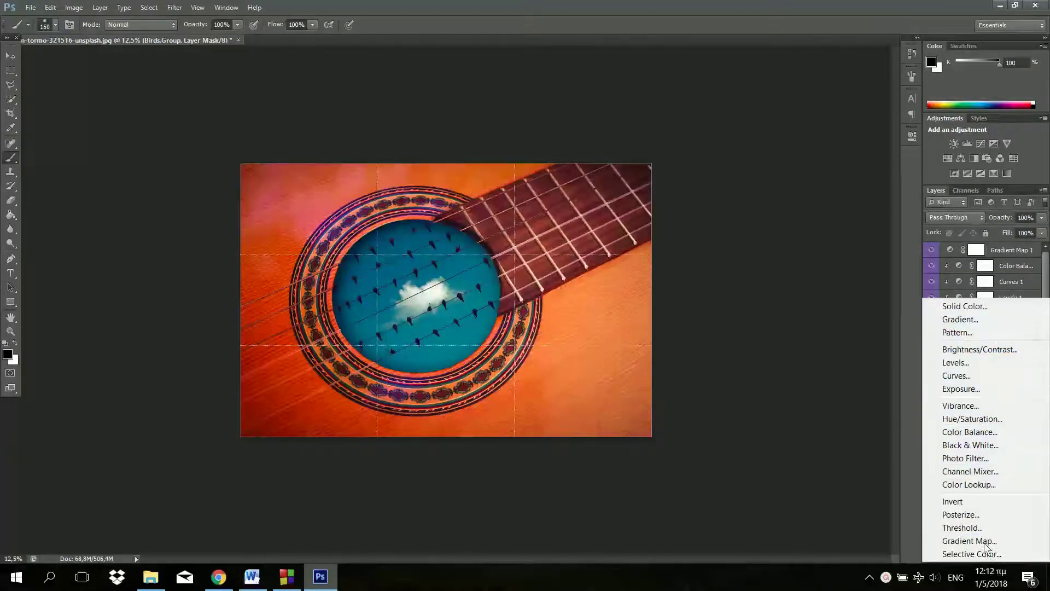
{"action": "left_click", "coordinate": [960, 539]}
{"action": "left_click", "coordinate": [787, 363]}
{"action": "left_click", "coordinate": [957, 337]}
{"action": "left_click", "coordinate": [747, 318]}
{"action": "key", "text": "Return"}
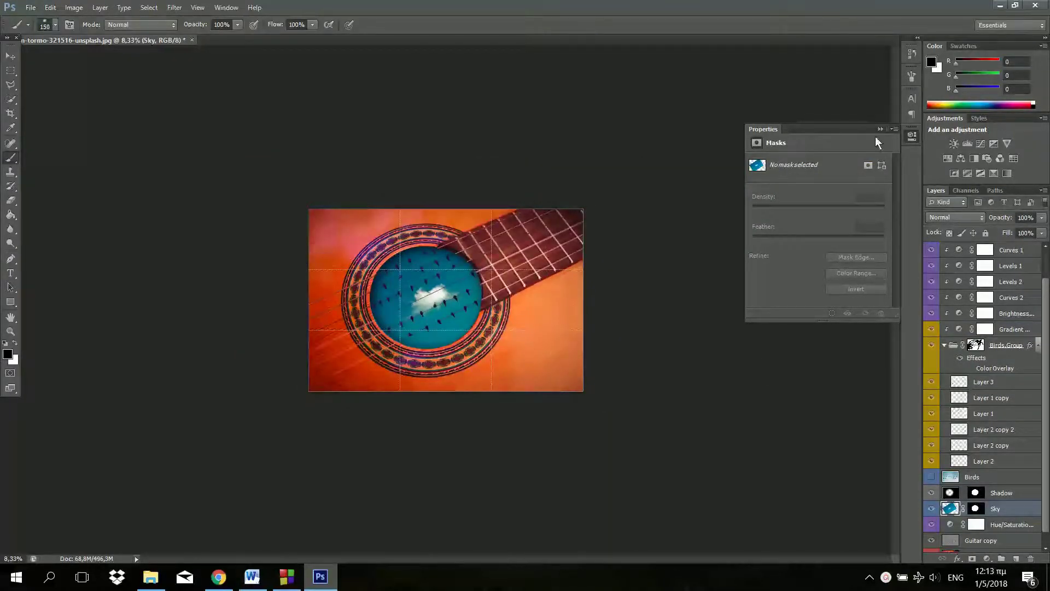
Step: Add Selective Color layers for Reds (cyan -24) and Yellows (cyan reduced)
{"action": "left_click", "coordinate": [1002, 250]}
{"action": "left_click", "coordinate": [987, 558]}
{"action": "left_click", "coordinate": [983, 540]}
{"action": "left_click_drag", "start_coordinate": [819, 200], "coordinate": [799, 200]}
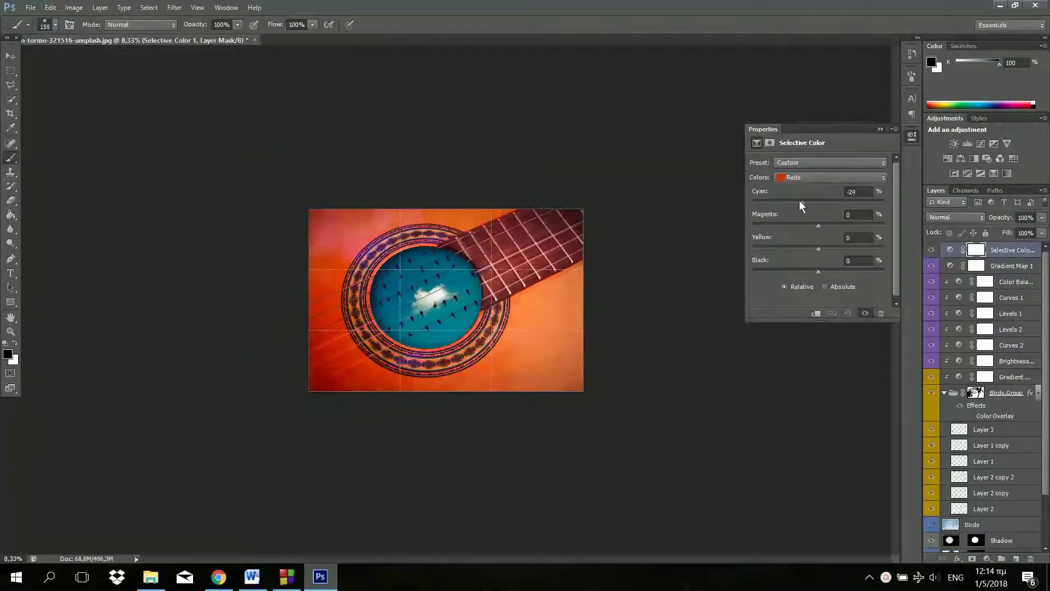
{"action": "left_click", "coordinate": [910, 255]}
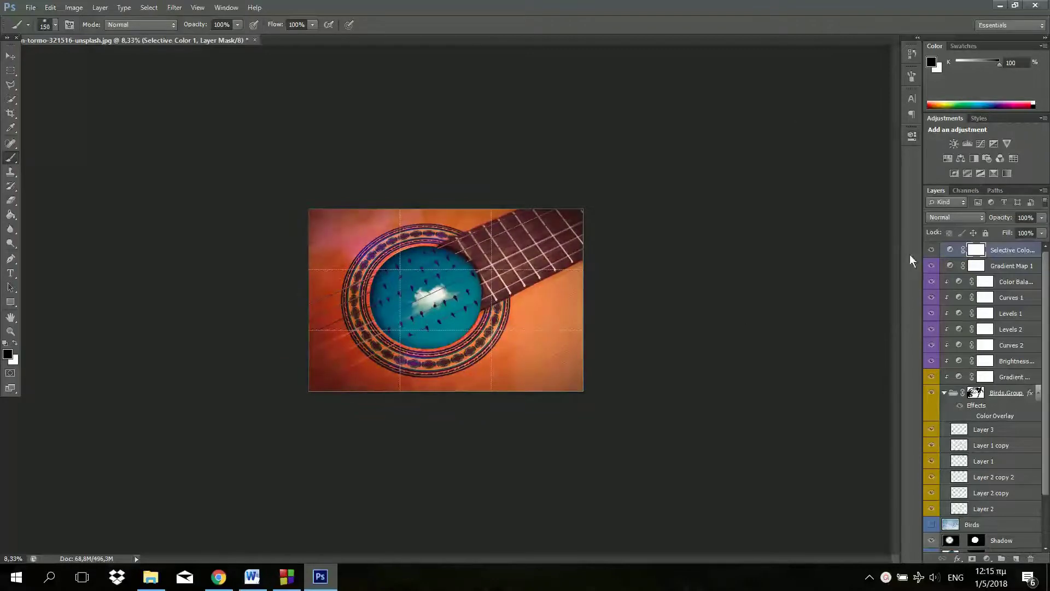
{"action": "left_click", "coordinate": [1007, 173]}
{"action": "left_click", "coordinate": [830, 176]}
{"action": "left_click", "coordinate": [798, 203]}
{"action": "left_click_drag", "start_coordinate": [818, 201], "coordinate": [795, 202]}
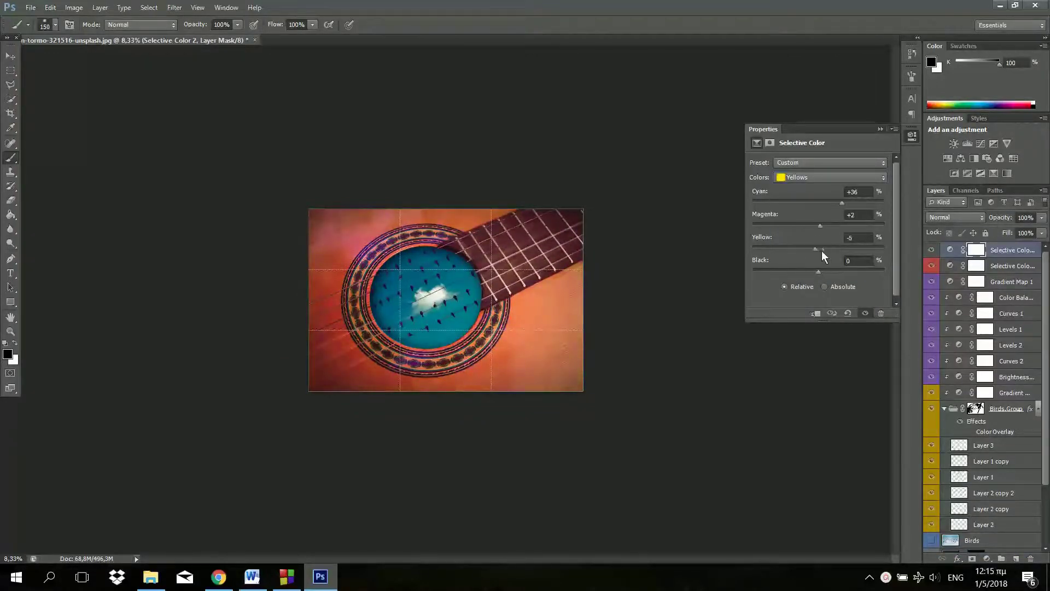
Step: Add third and fourth Selective Color layers for Cyans and Magentas, pushing cyan up in magentas
{"action": "left_click", "coordinate": [1006, 173]}
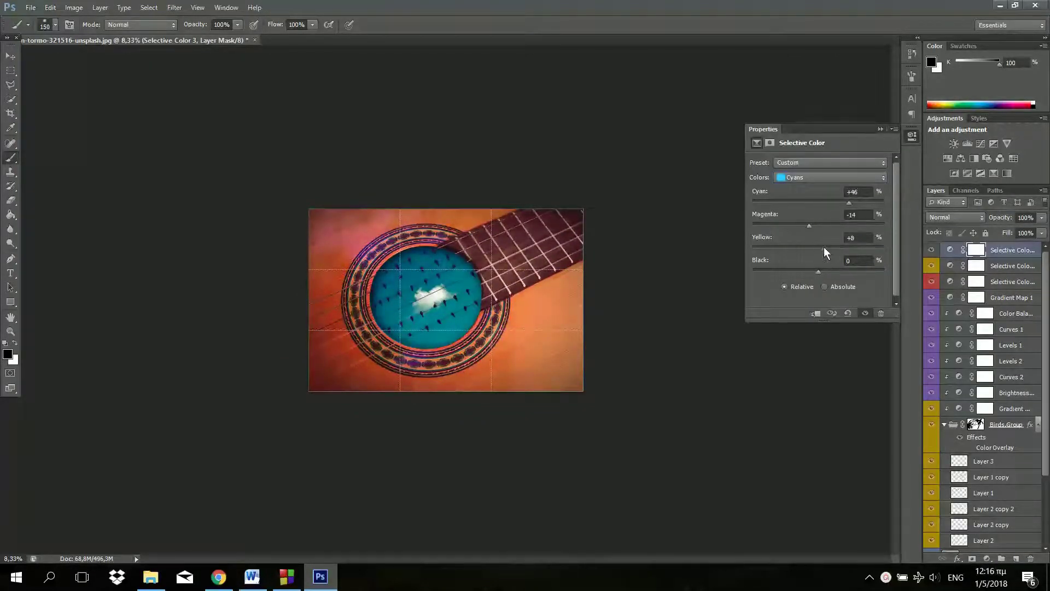
{"action": "left_click", "coordinate": [911, 209]}
{"action": "left_click", "coordinate": [987, 558]}
{"action": "left_click", "coordinate": [946, 558]}
{"action": "left_click", "coordinate": [830, 177]}
{"action": "left_click", "coordinate": [798, 248]}
{"action": "left_click_drag", "start_coordinate": [818, 201], "coordinate": [838, 203]}
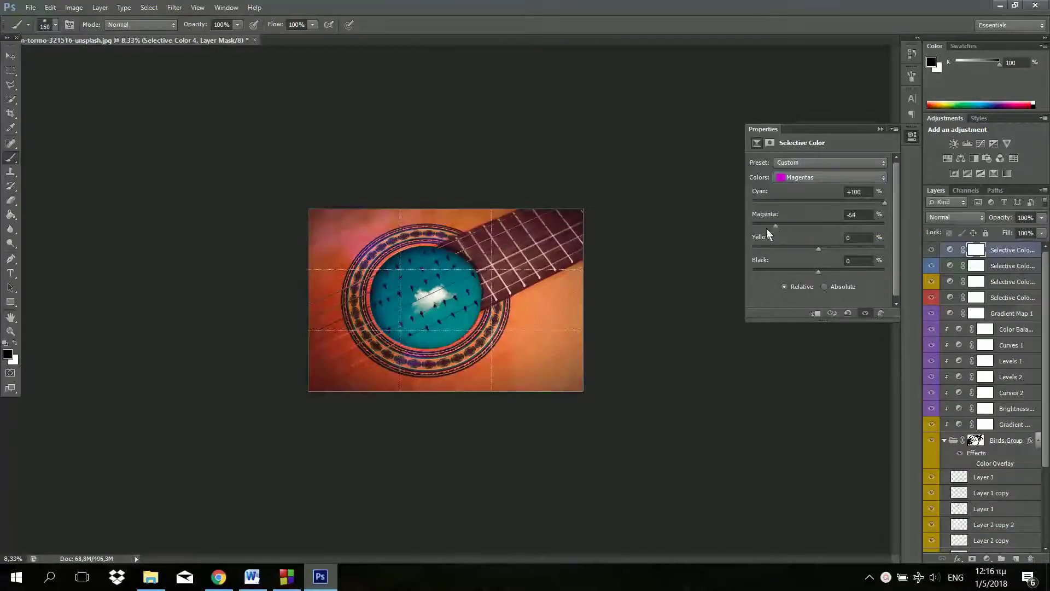
Step: Group the four Selective Color layers into a new layer group
{"action": "left_click", "coordinate": [1012, 297], "text": "shift"}
{"action": "right_click", "coordinate": [1020, 250]}
{"action": "left_click", "coordinate": [930, 225]}
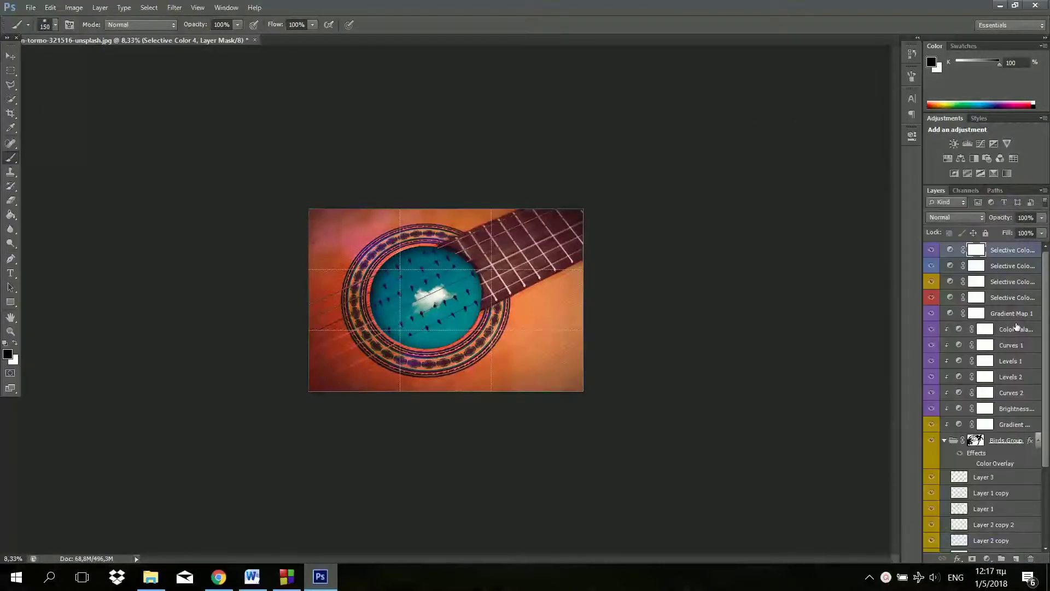
{"action": "double_click", "coordinate": [979, 248]}
Step: Name the group 'Selective' and add Brightness/Contrast with brightness 2 and contrast -11
{"action": "type", "text": "Selective"}
{"action": "key", "text": "ctrl+plus"}
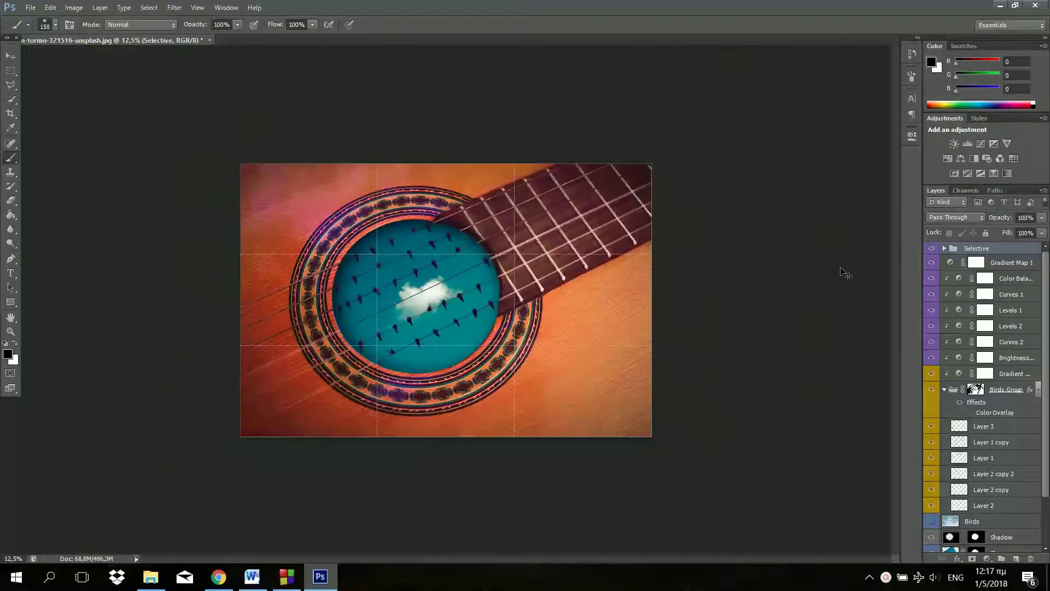
{"action": "left_click", "coordinate": [953, 143]}
{"action": "left_click_drag", "start_coordinate": [818, 191], "coordinate": [819, 190]}
{"action": "mouse_move", "coordinate": [818, 213]}
{"action": "left_mouse_down"}
{"action": "mouse_move", "coordinate": [803, 215]}
{"action": "mouse_move", "coordinate": [825, 228]}
{"action": "left_mouse_up"}
Step: Add a Hue/Saturation adjustment layer boosting the cyans above the Selective group
{"action": "left_click", "coordinate": [930, 250]}
{"action": "left_click", "coordinate": [948, 158]}
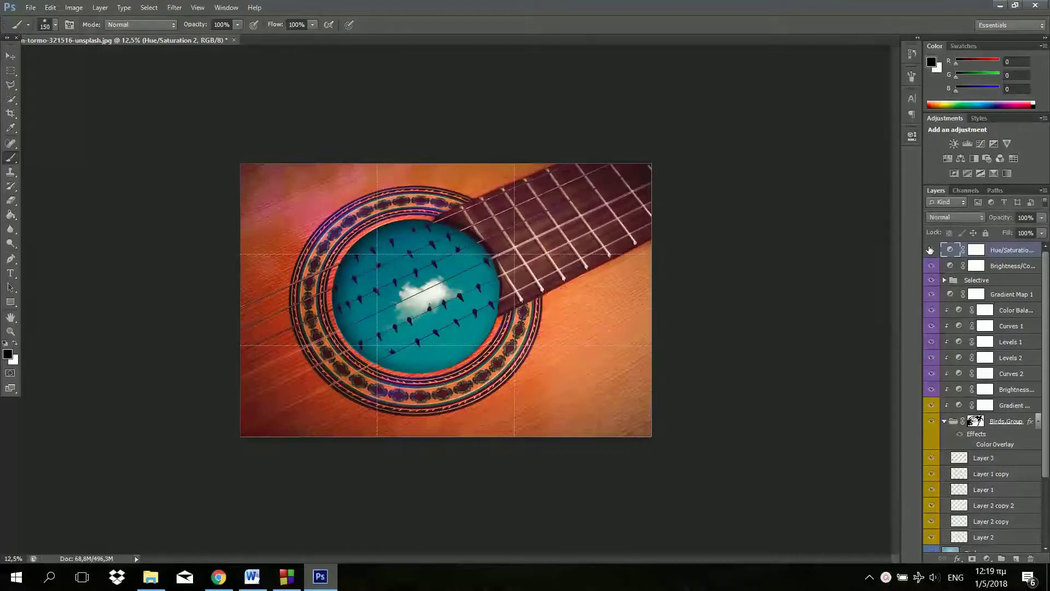
{"action": "left_click", "coordinate": [987, 558]}
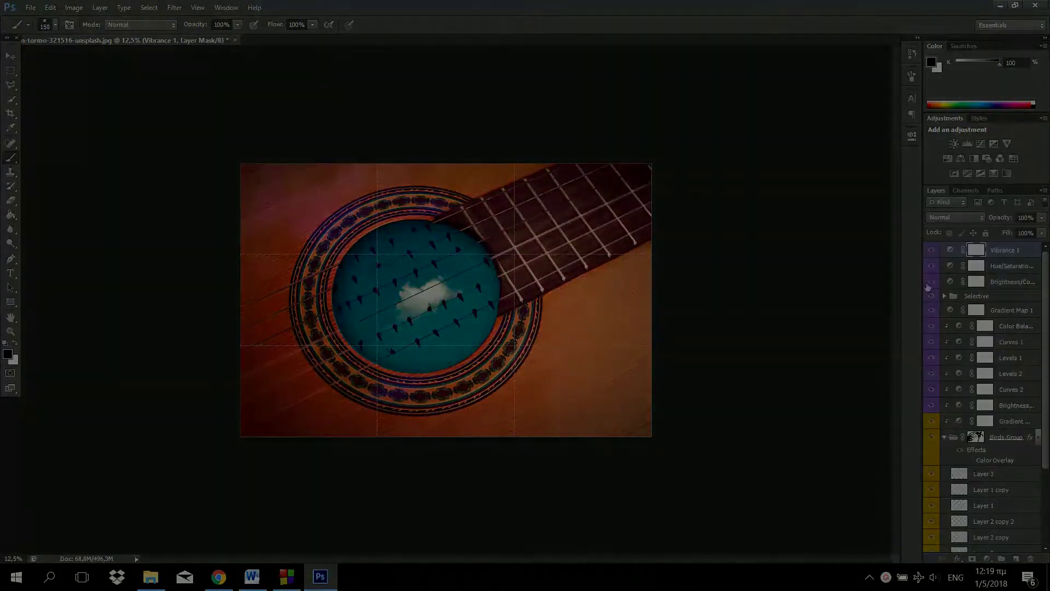